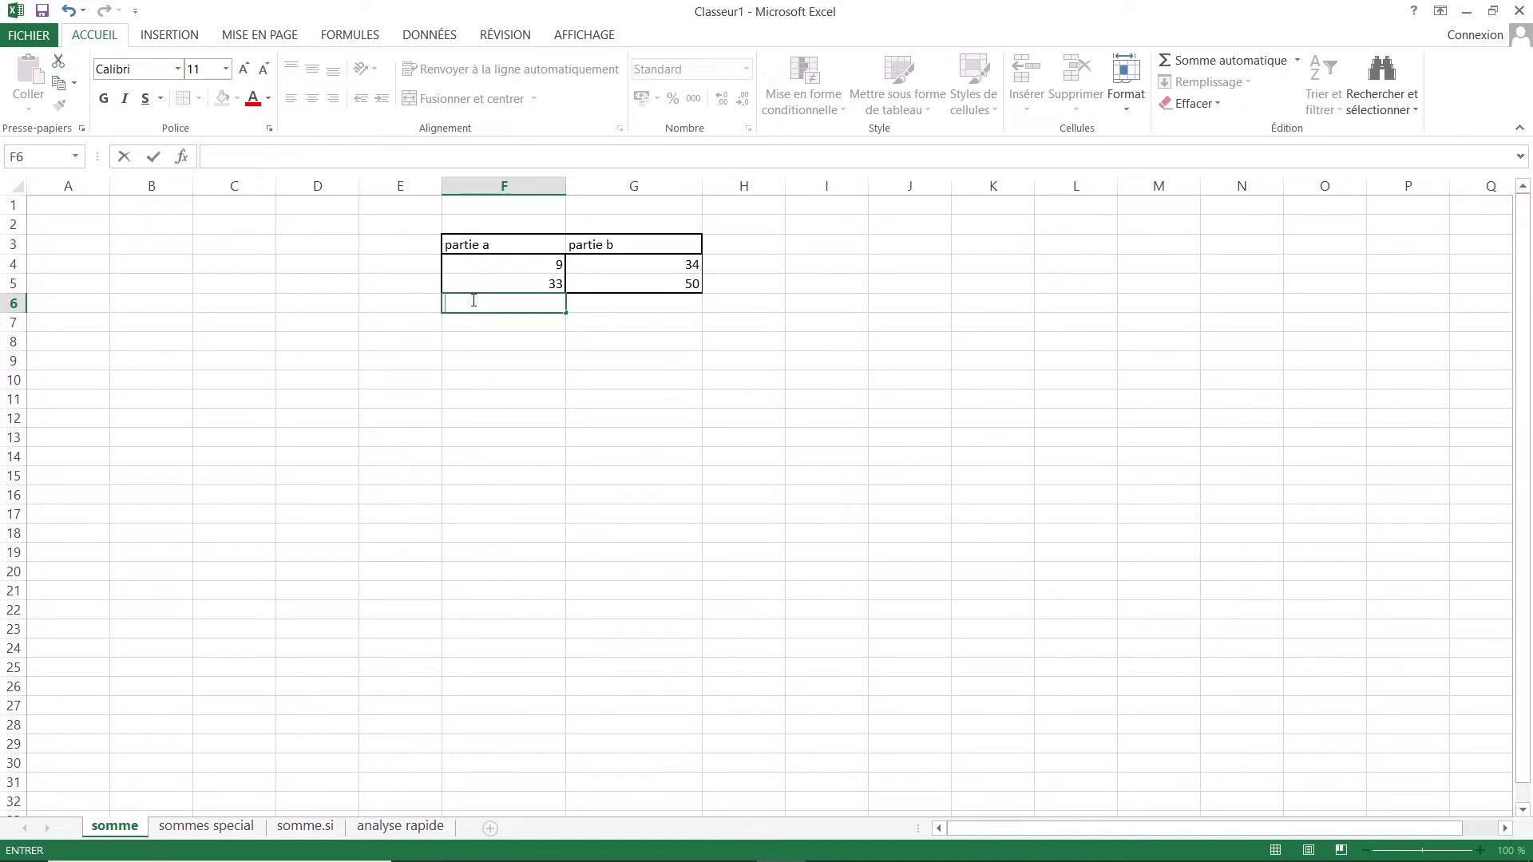
# Step: Enter the formula =F4+F5 in cell F6 and fill it across to G6
pyautogui.click(481, 306)
pyautogui.write('=')
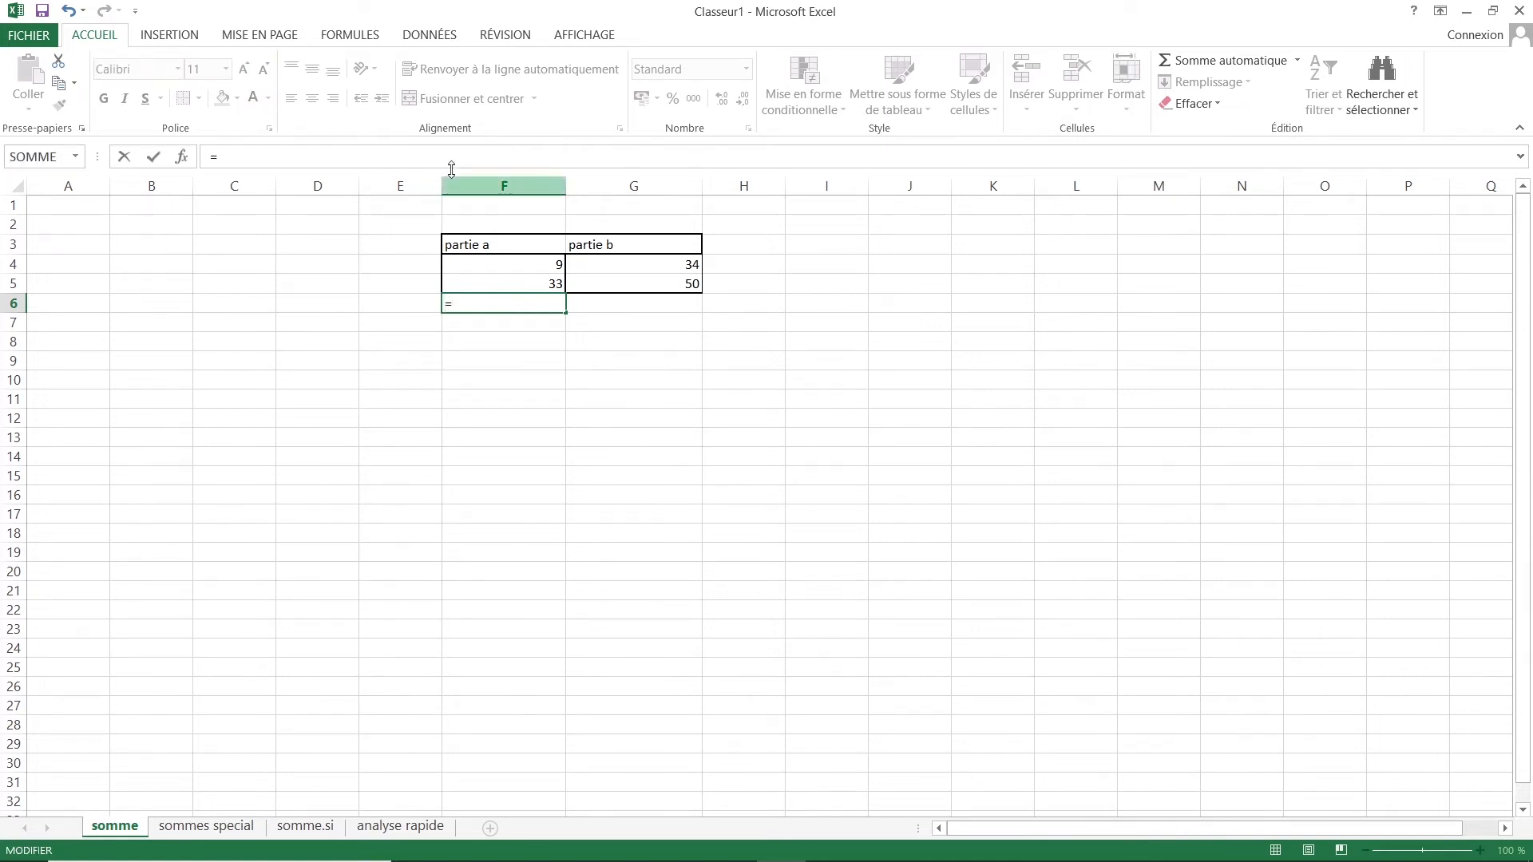
pyautogui.click(532, 263)
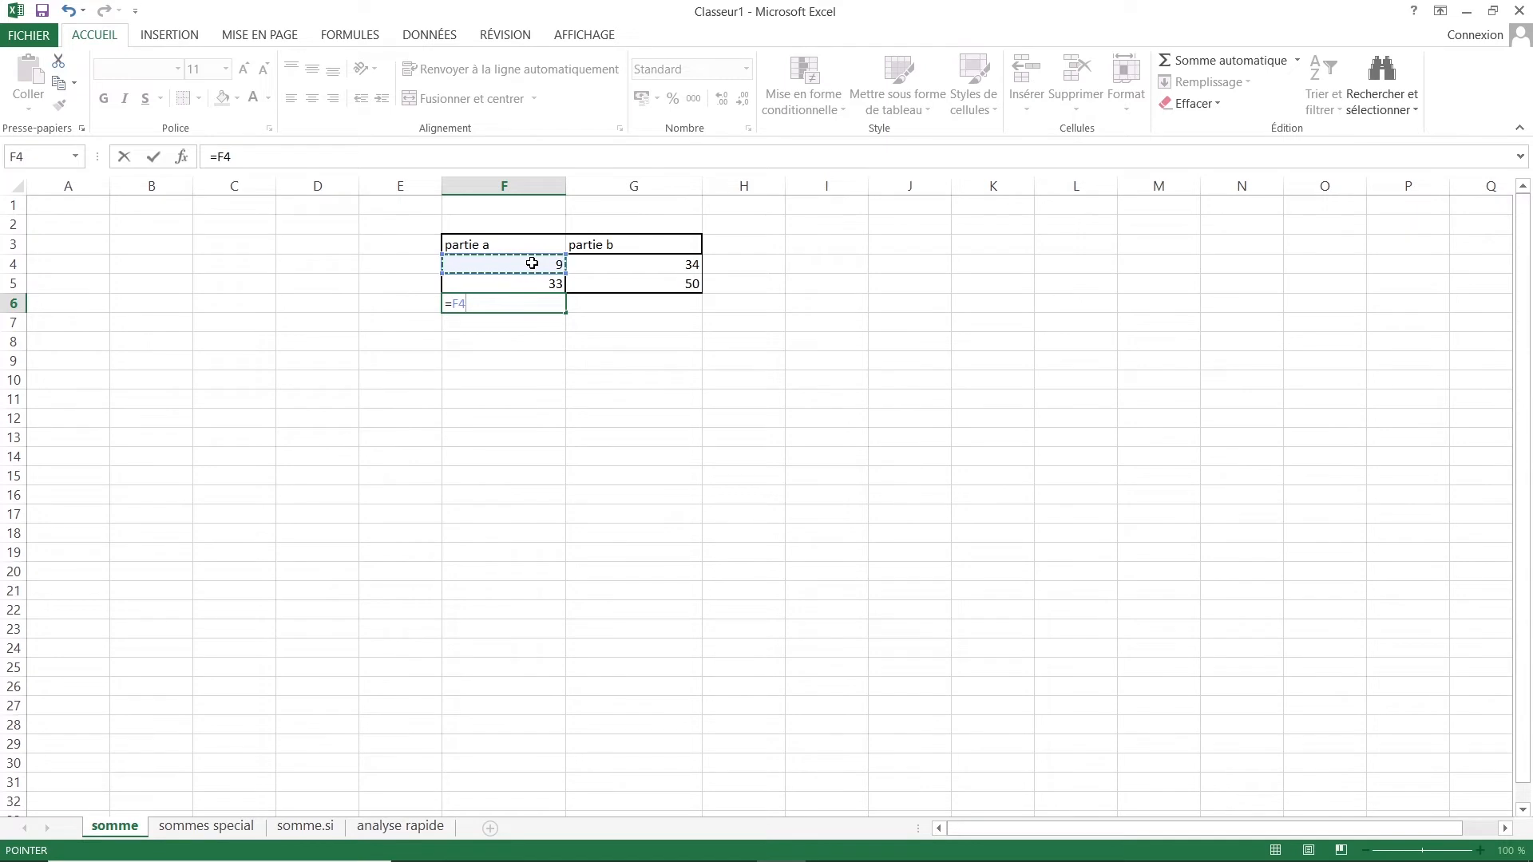
pyautogui.write('=F4_')
pyautogui.press('BackSpace')
pyautogui.write('+')
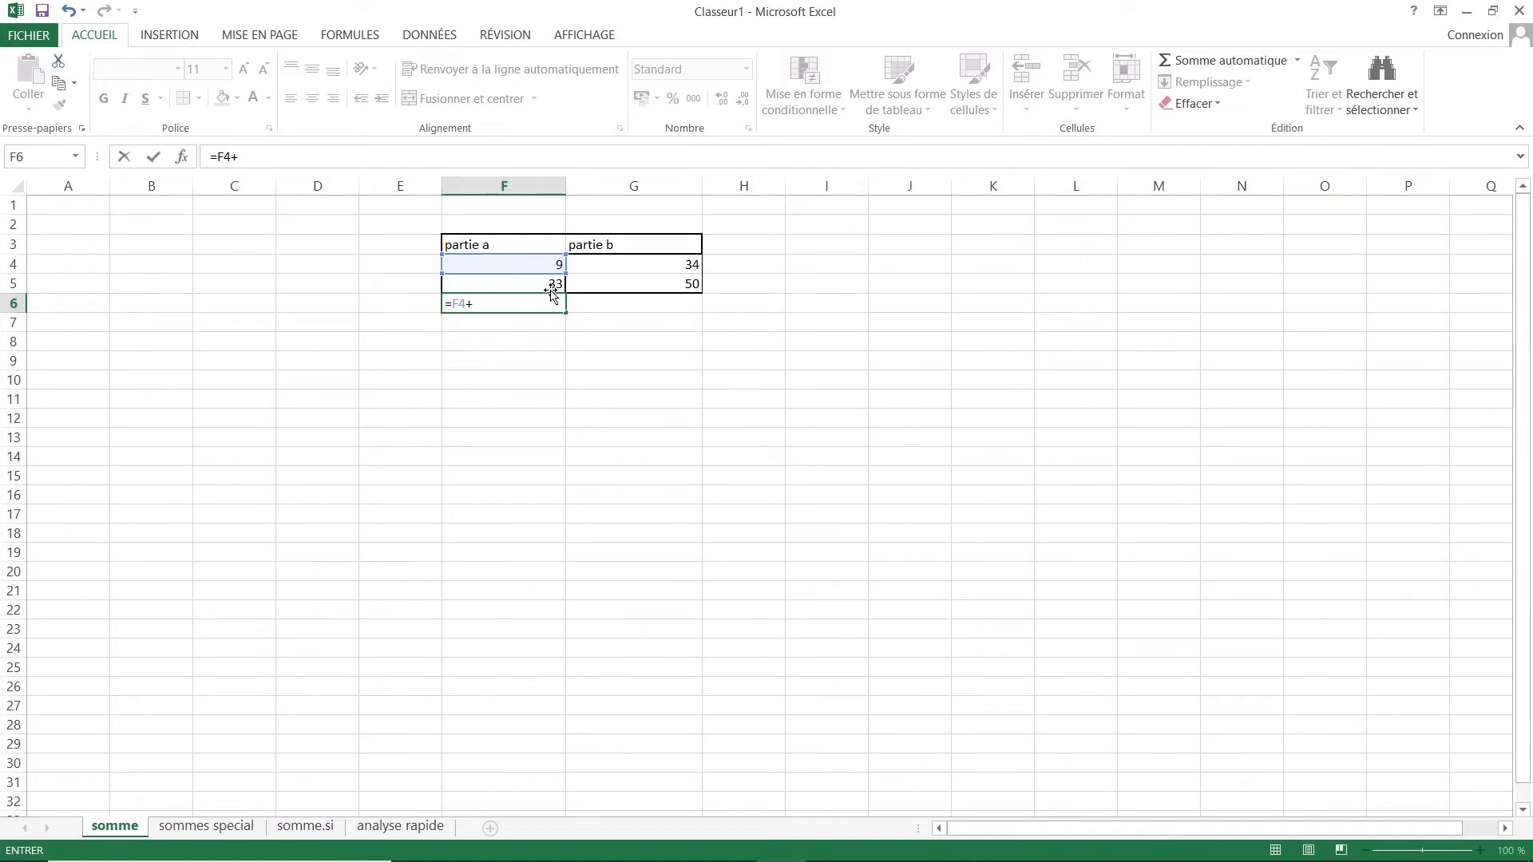
pyautogui.click(554, 286)
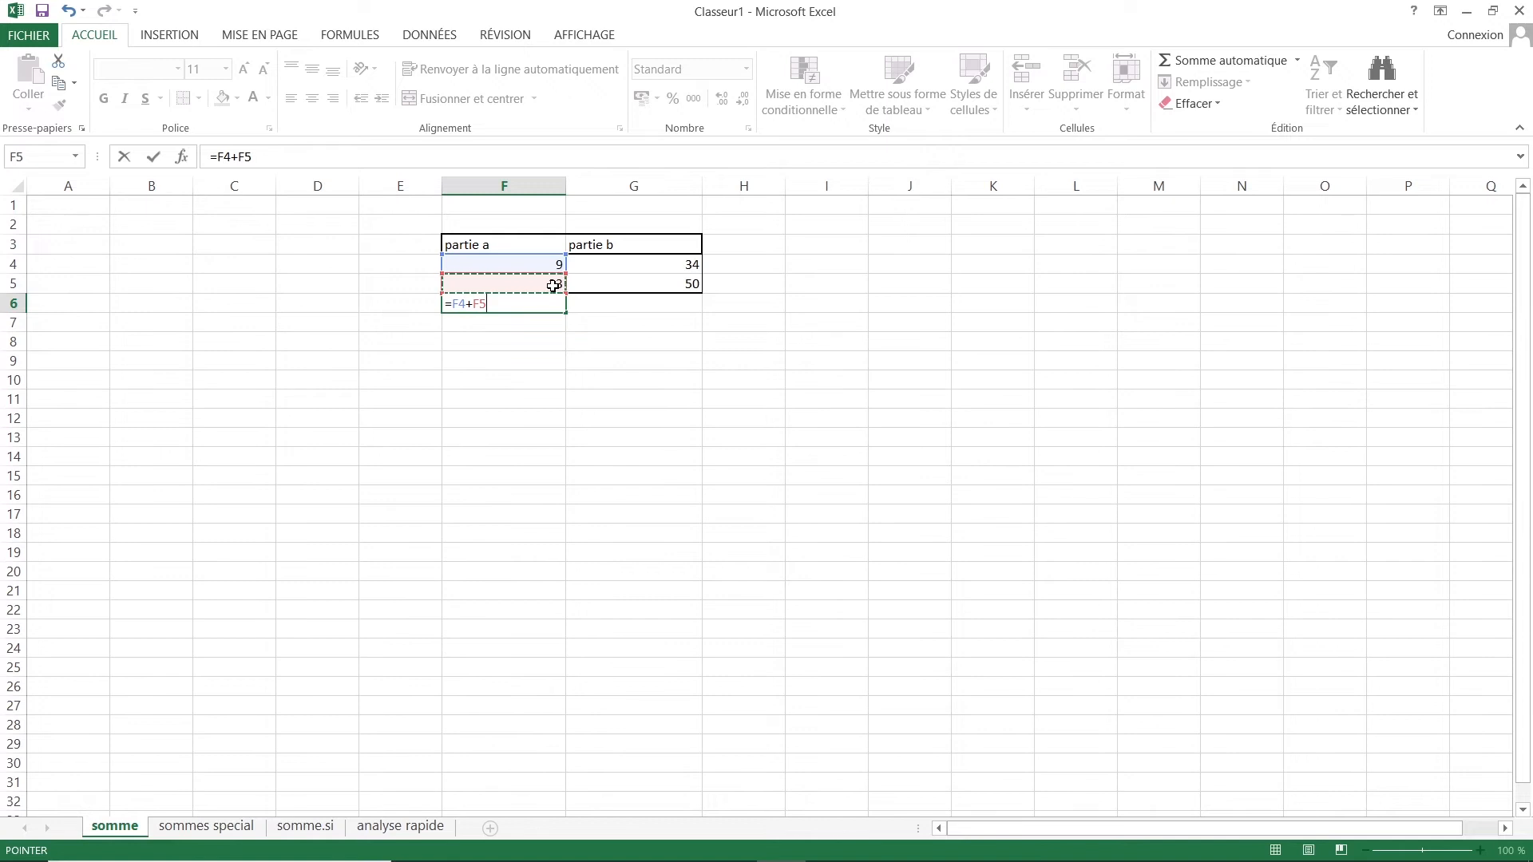
pyautogui.press('Return')
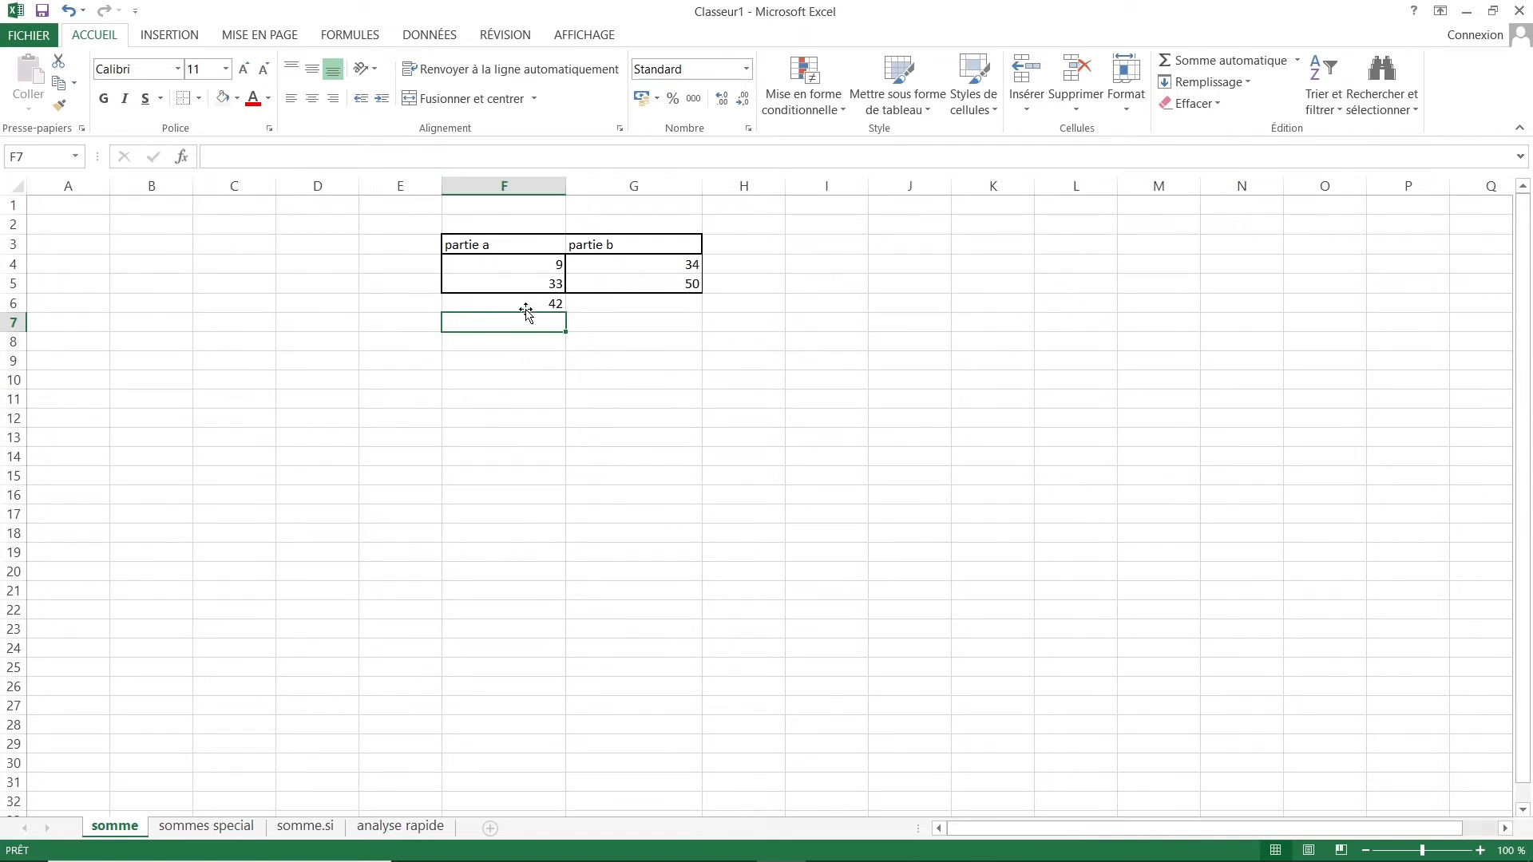
pyautogui.click(527, 307)
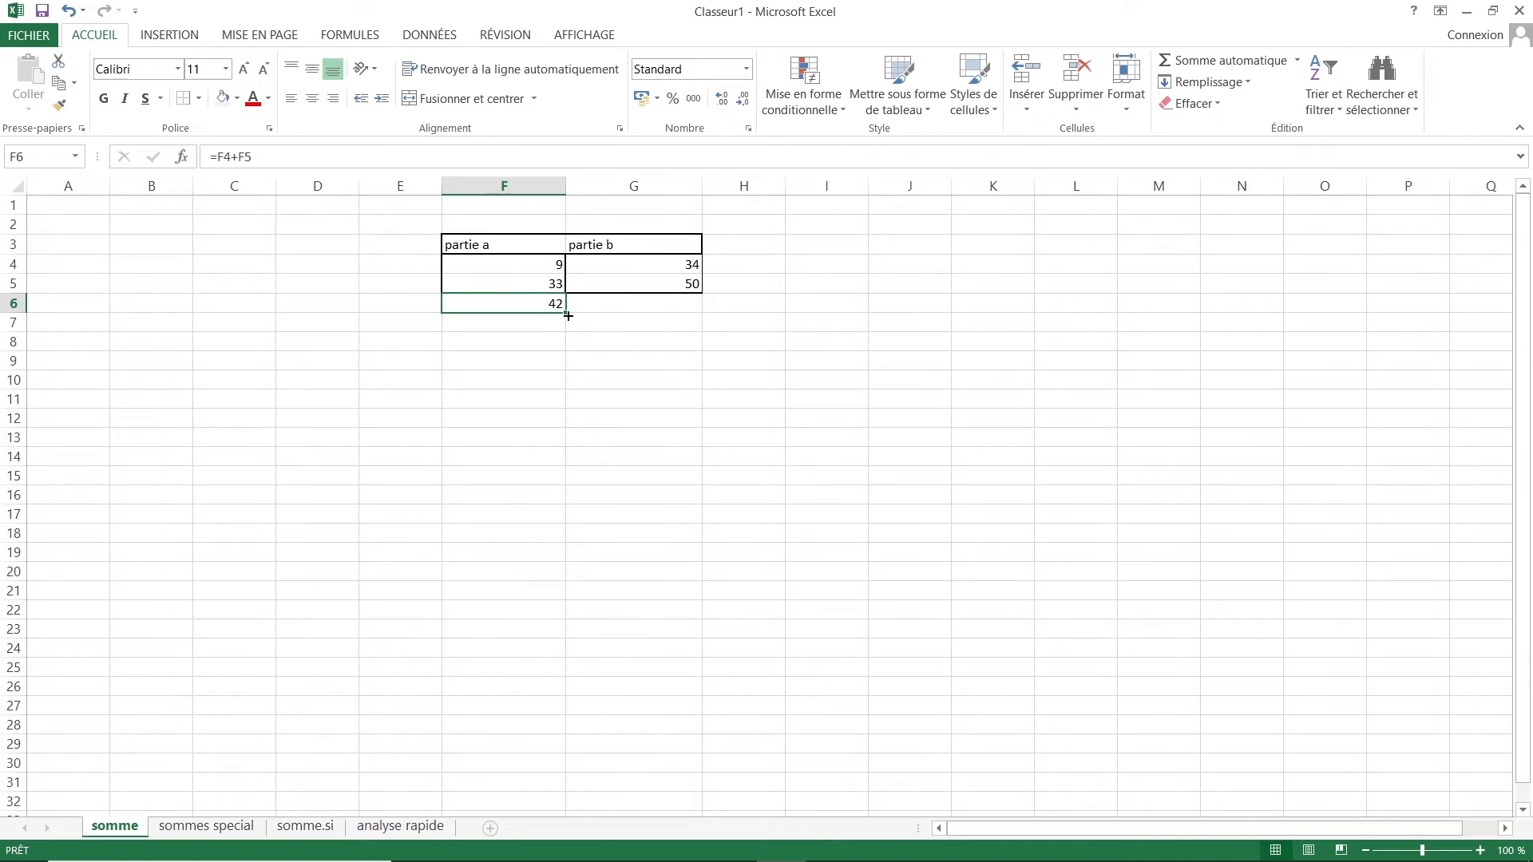
pyautogui.moveTo(567, 312); pyautogui.dragTo(680, 312)
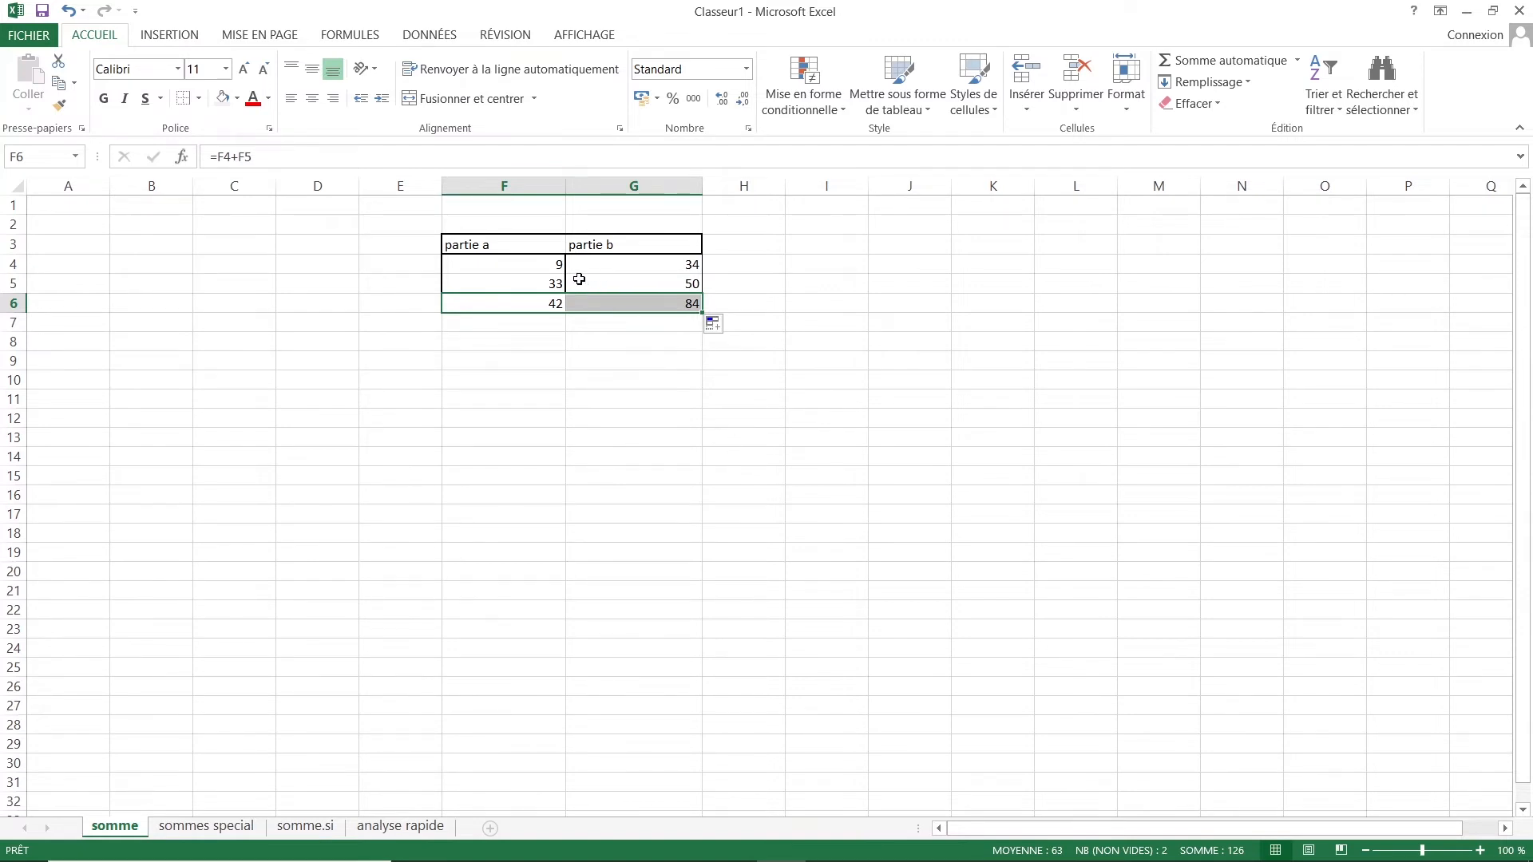
# Step: Change the first value of partie a to 19 and the first value of partie b to 100
pyautogui.click(548, 262)
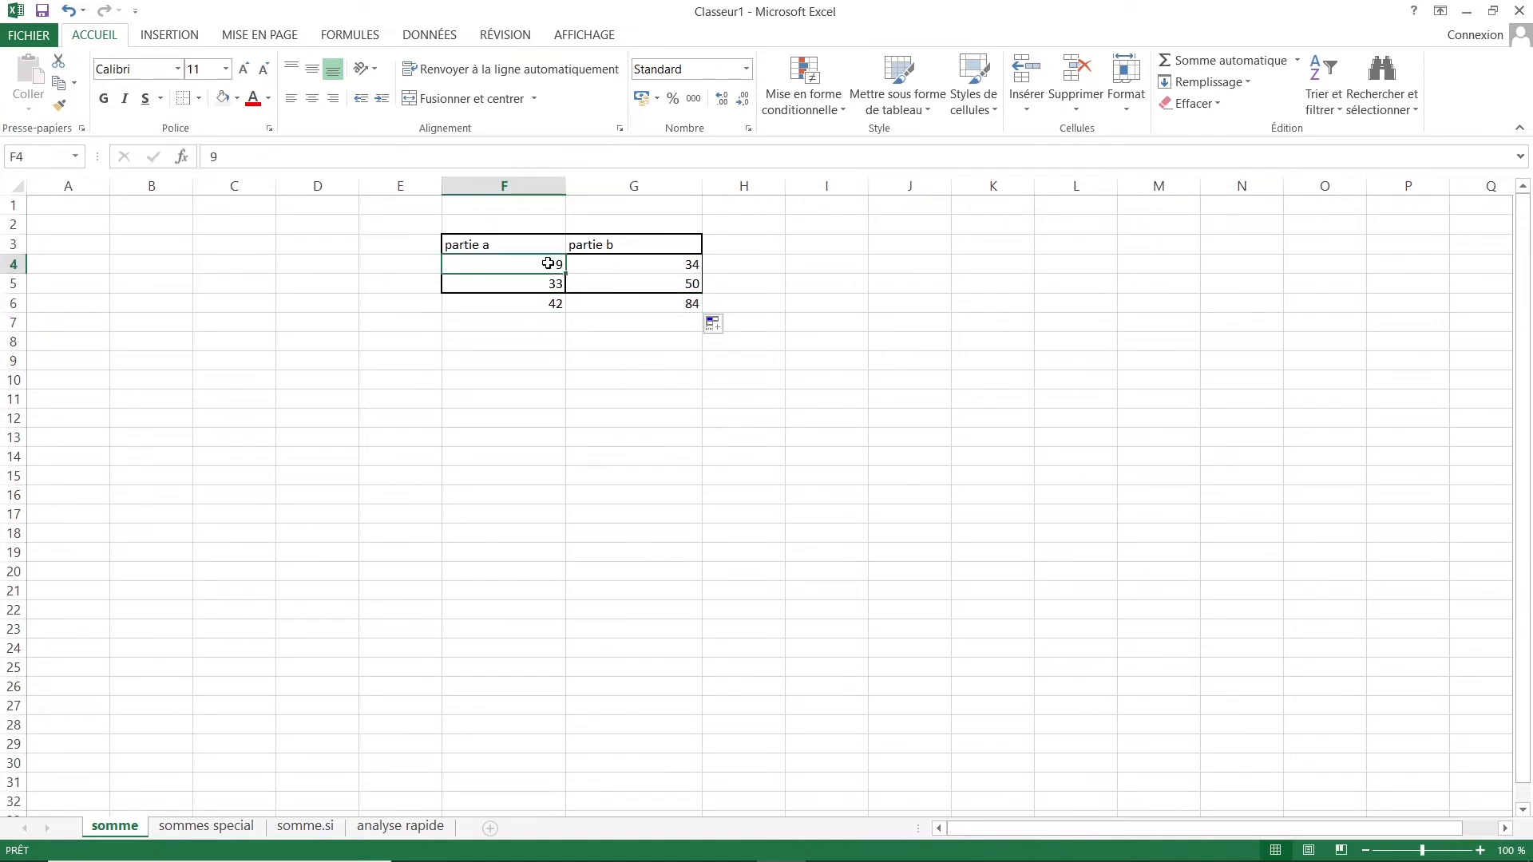
pyautogui.write('1')
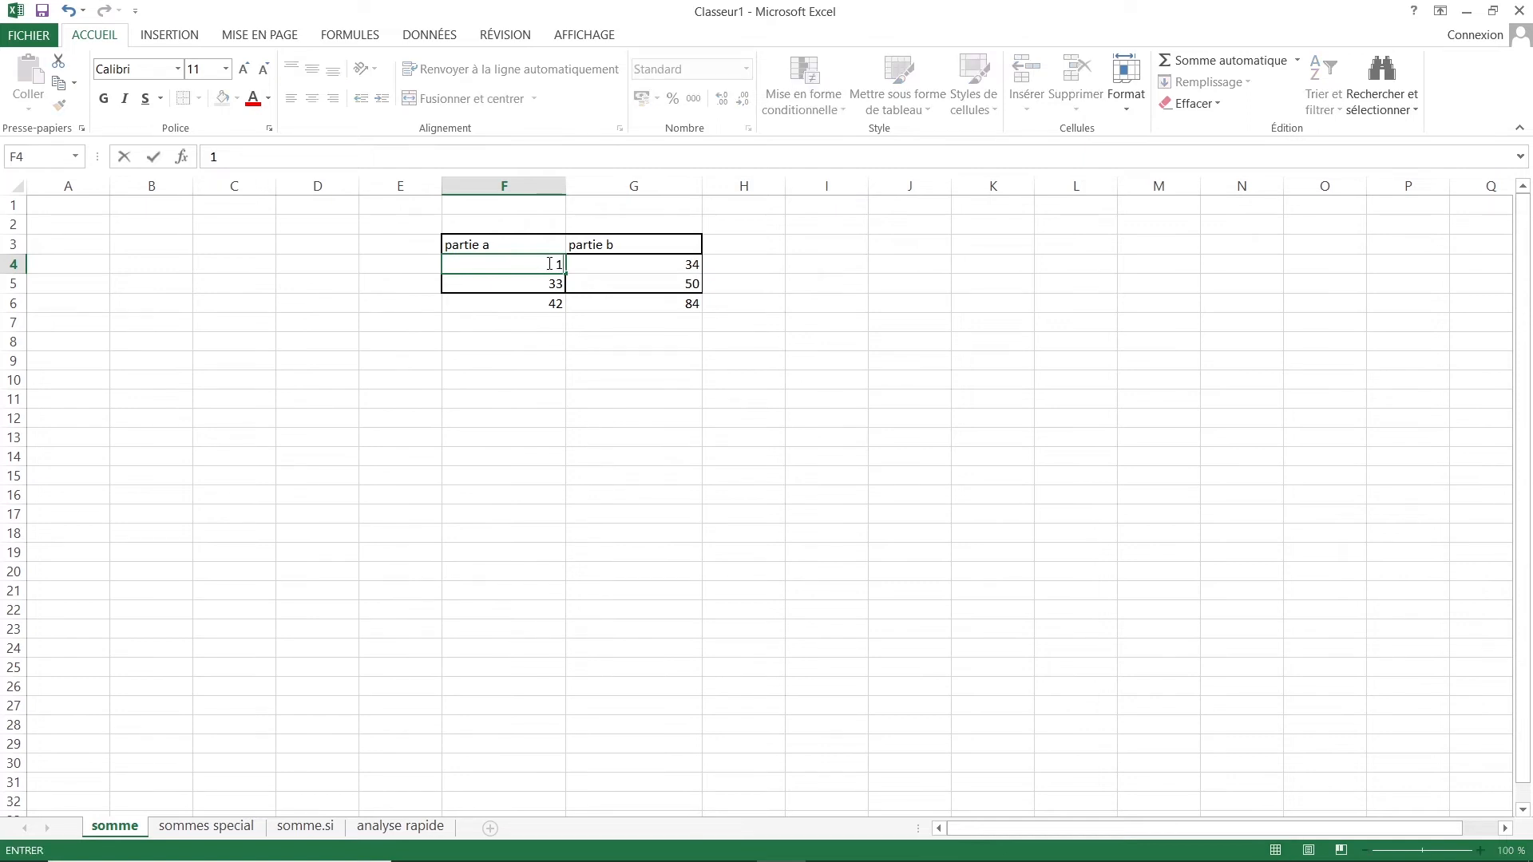
pyautogui.write('9')
pyautogui.click(556, 311)
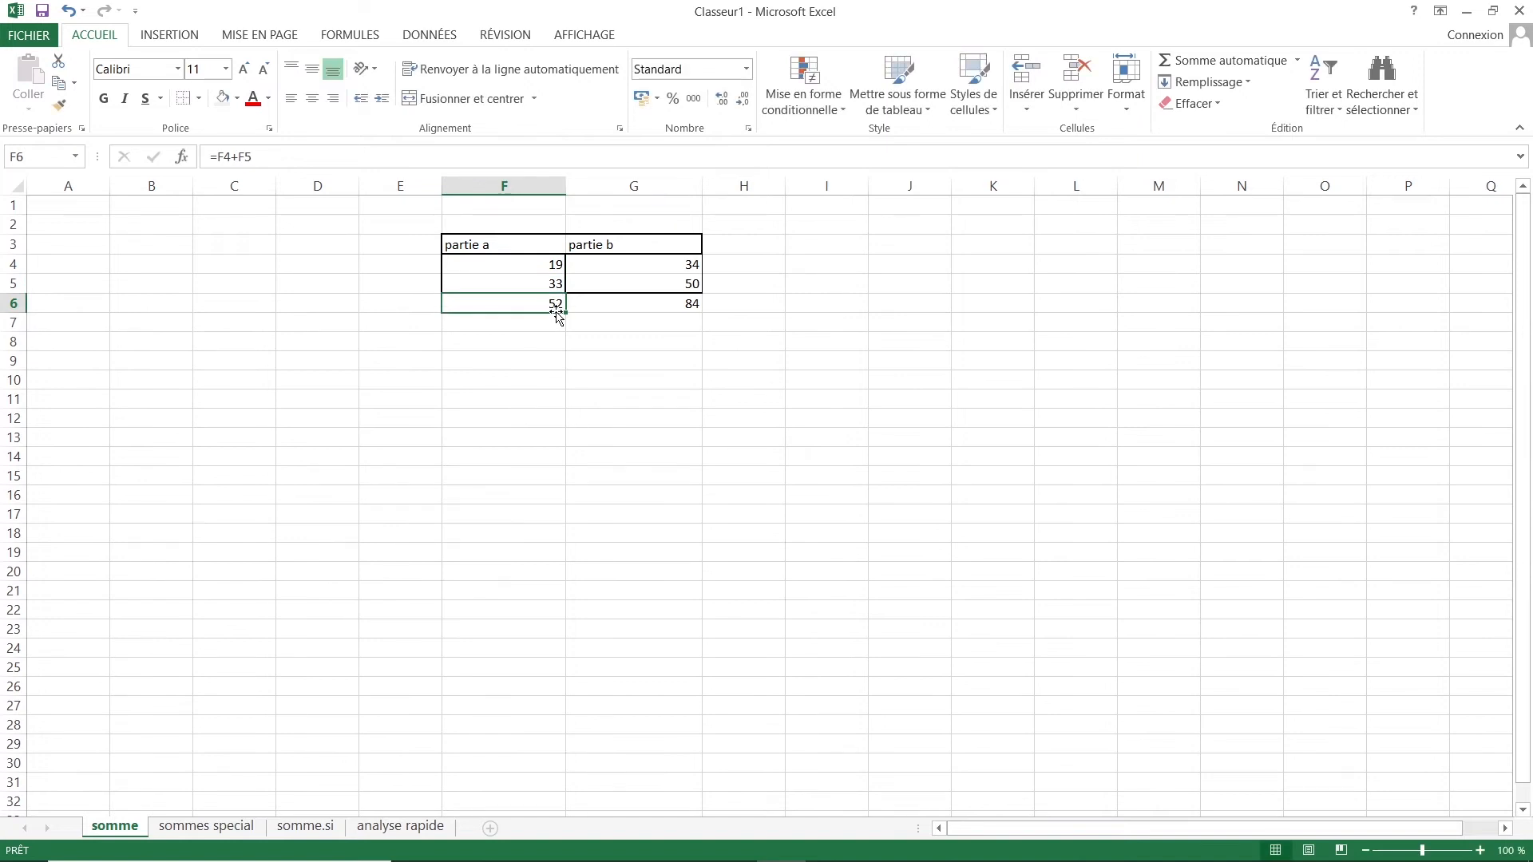
pyautogui.click(697, 268)
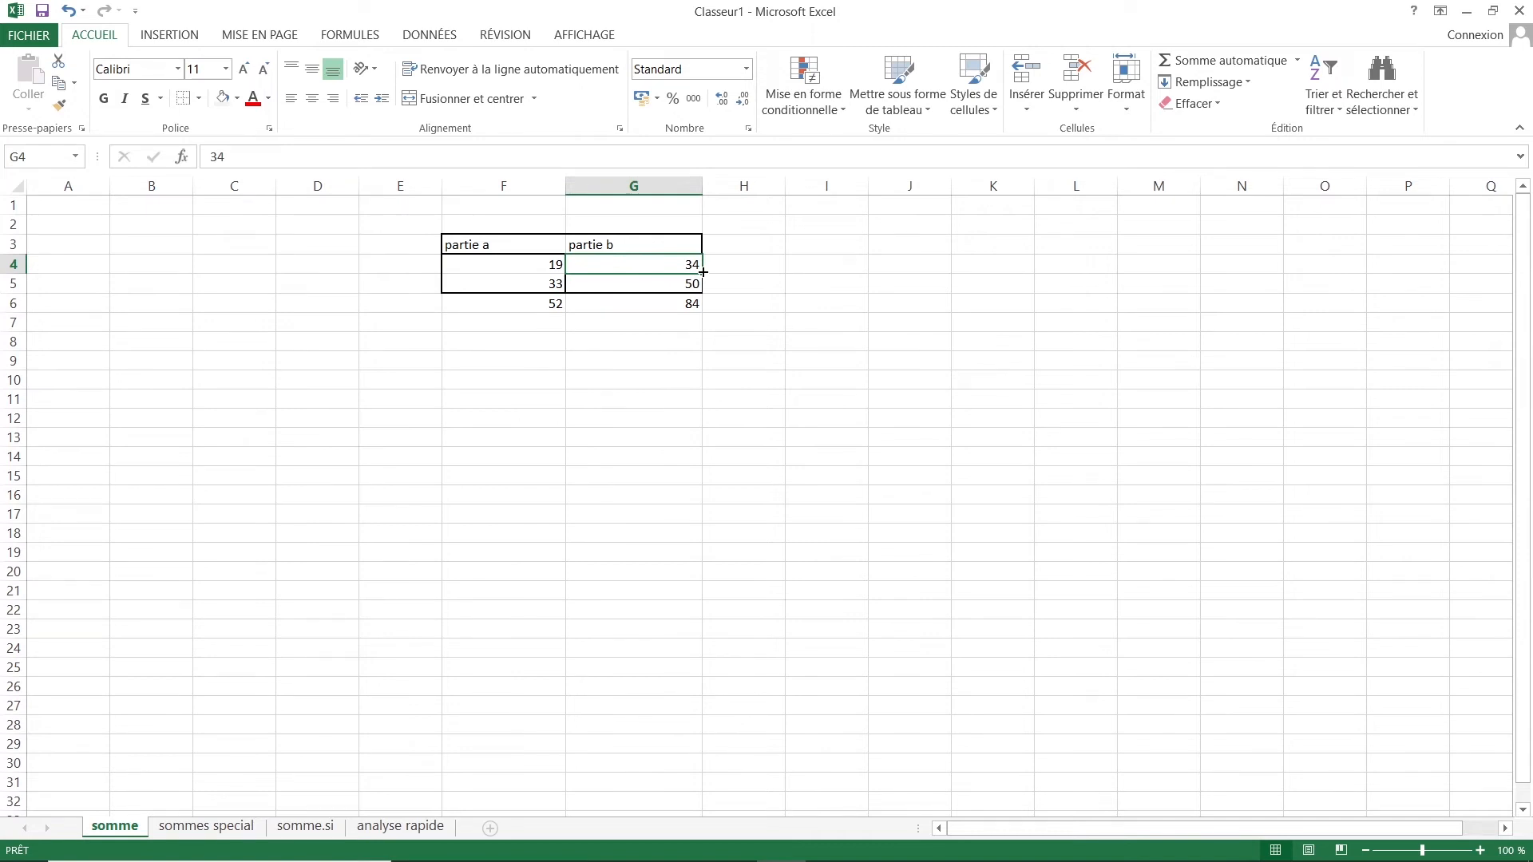
pyautogui.write('100')
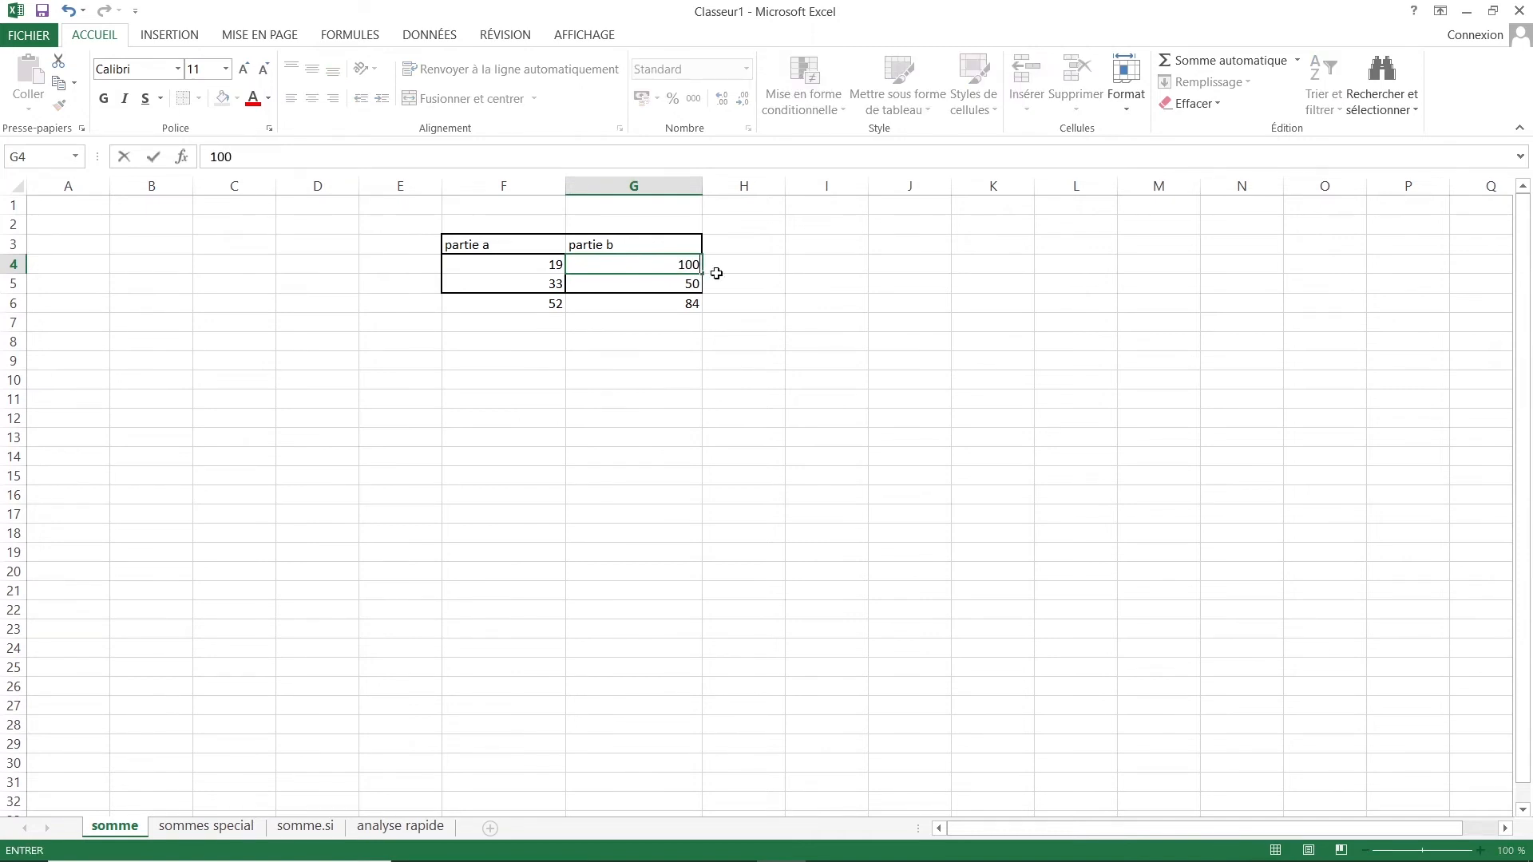
pyautogui.click(693, 304)
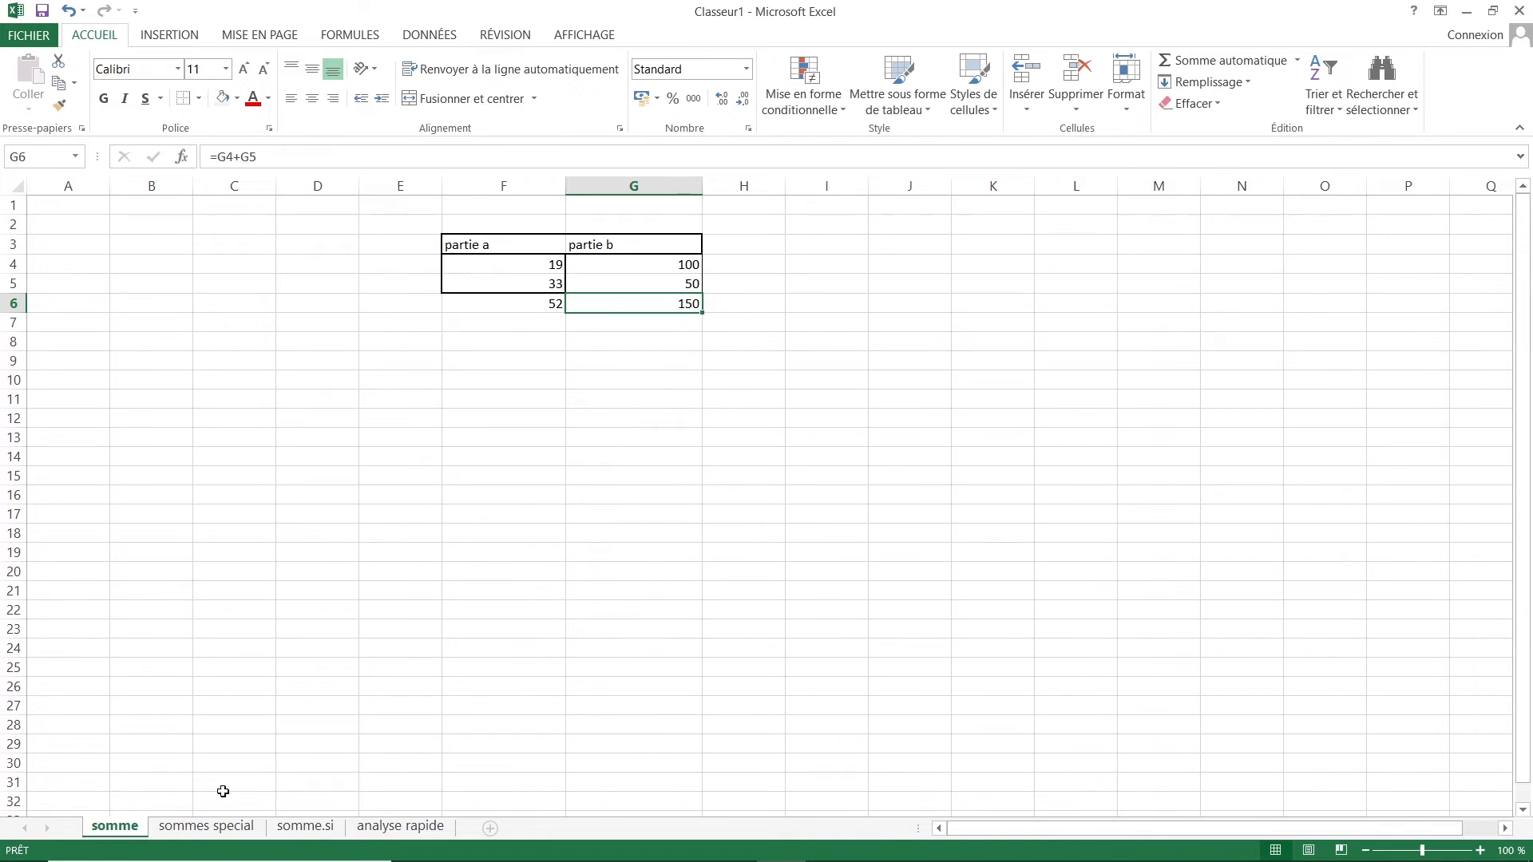
# Step: On the sommes special sheet, compute the average of all notes in F10 with =MOYENNE(F7:F9;F3:F5)
pyautogui.click(232, 829)
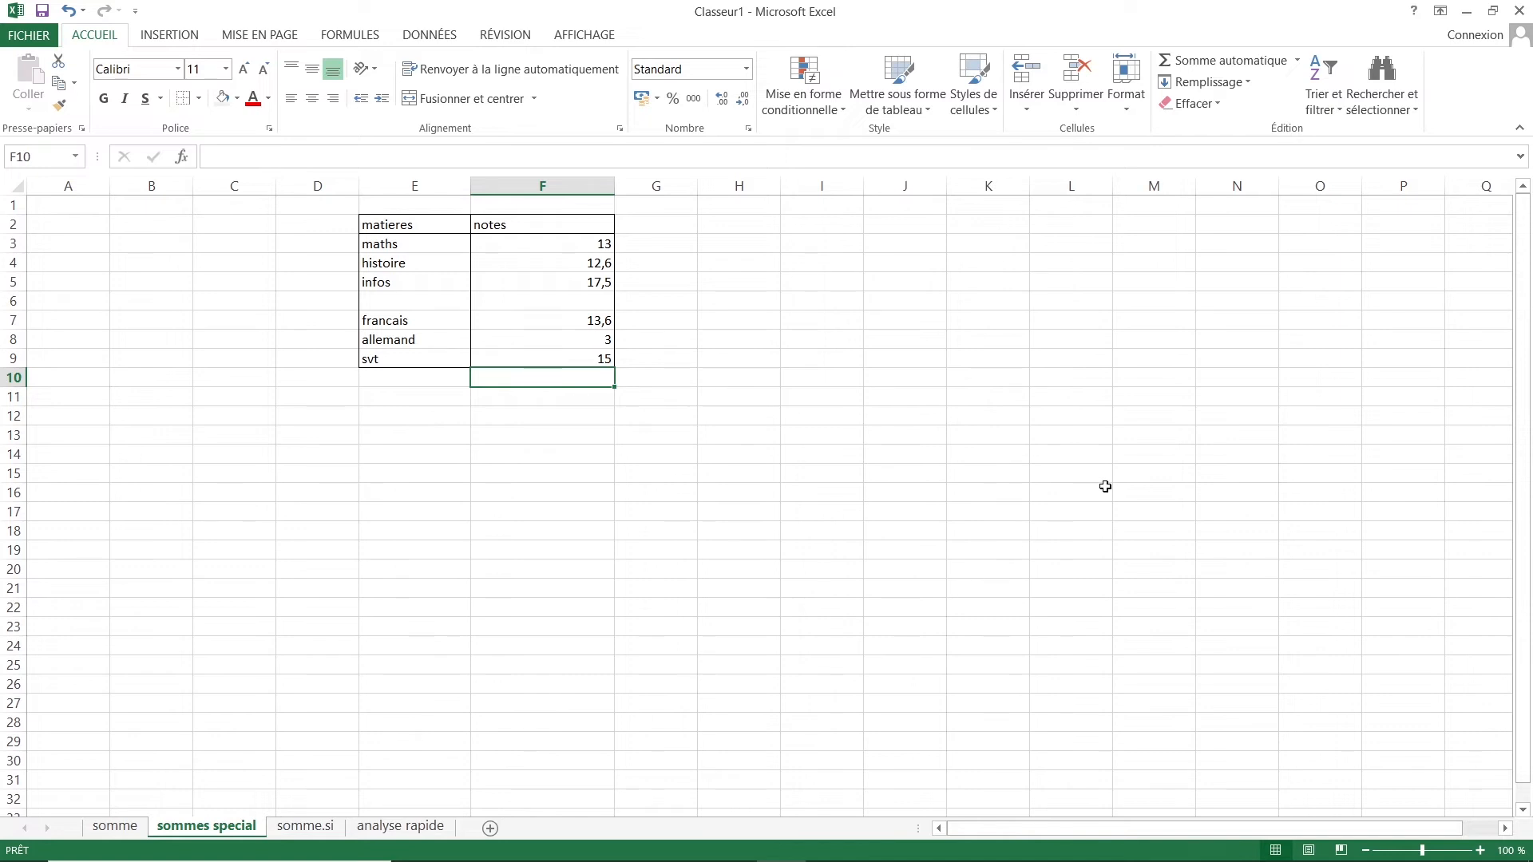
pyautogui.click(524, 395)
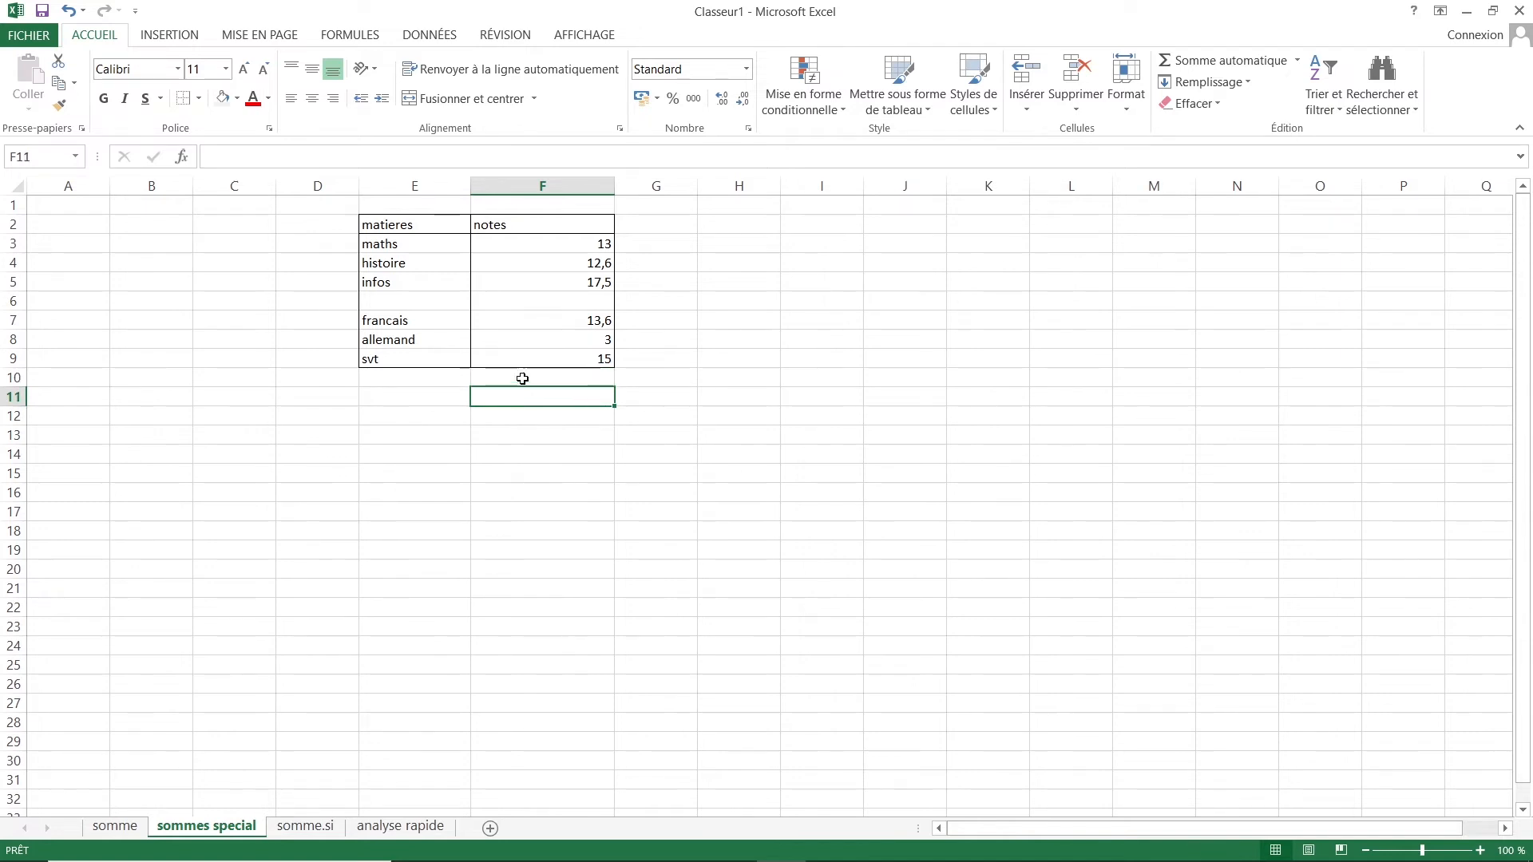
pyautogui.click(522, 377)
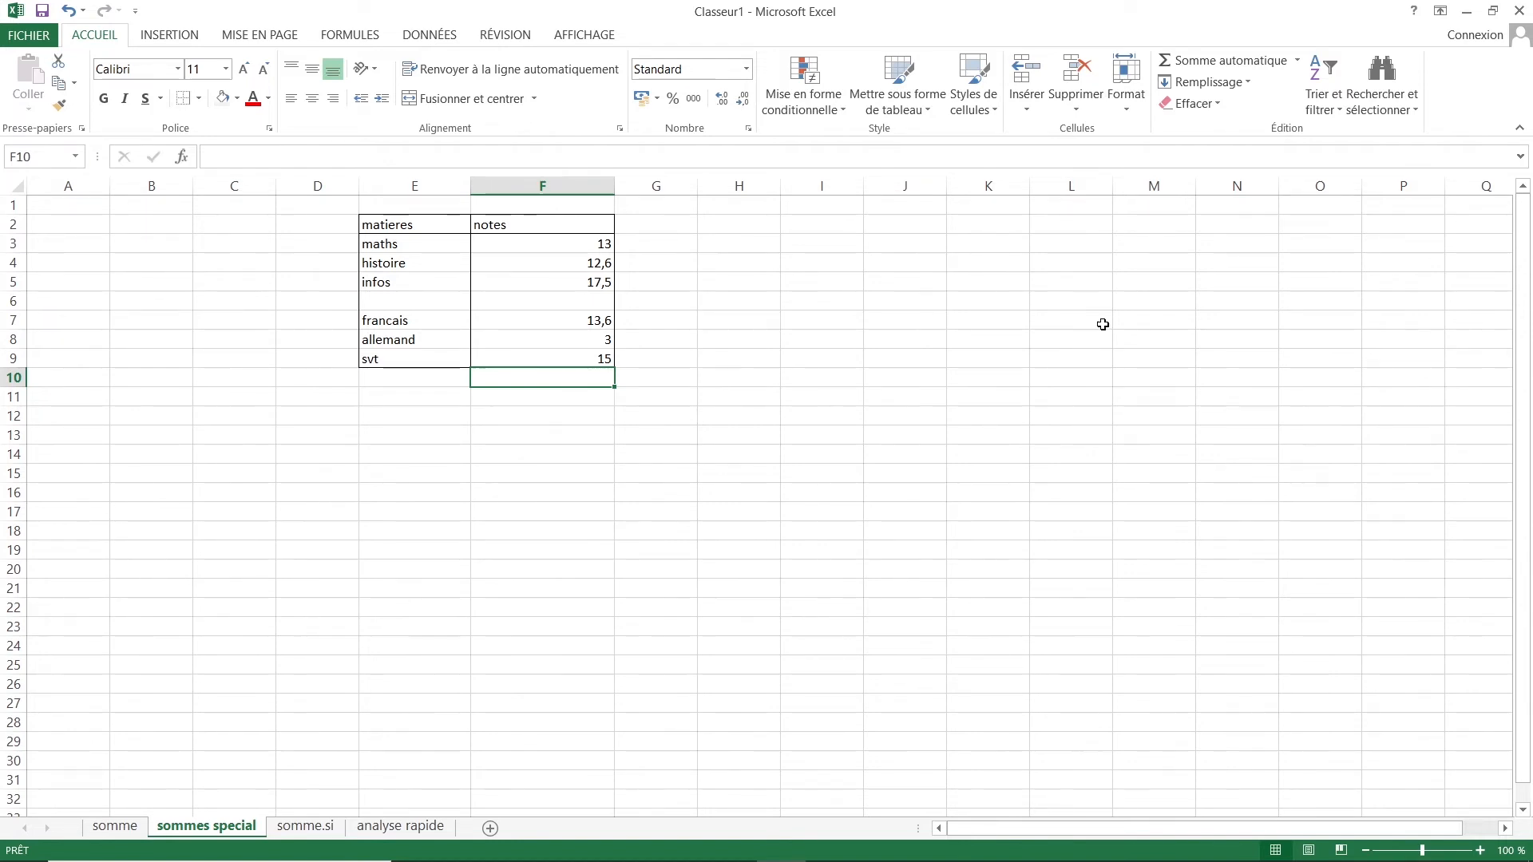
pyautogui.click(1296, 63)
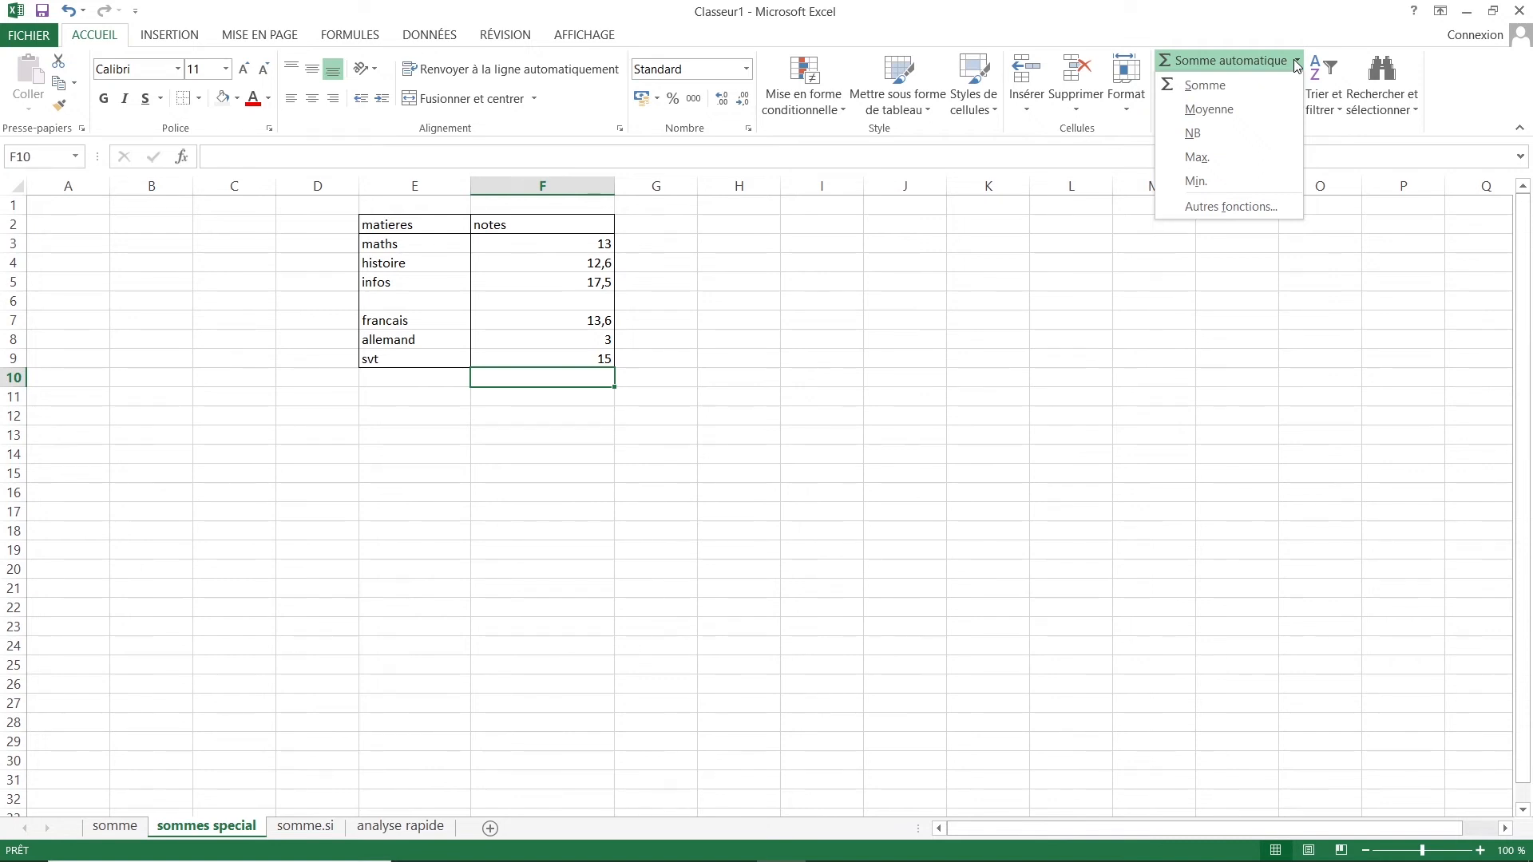
pyautogui.click(1227, 111)
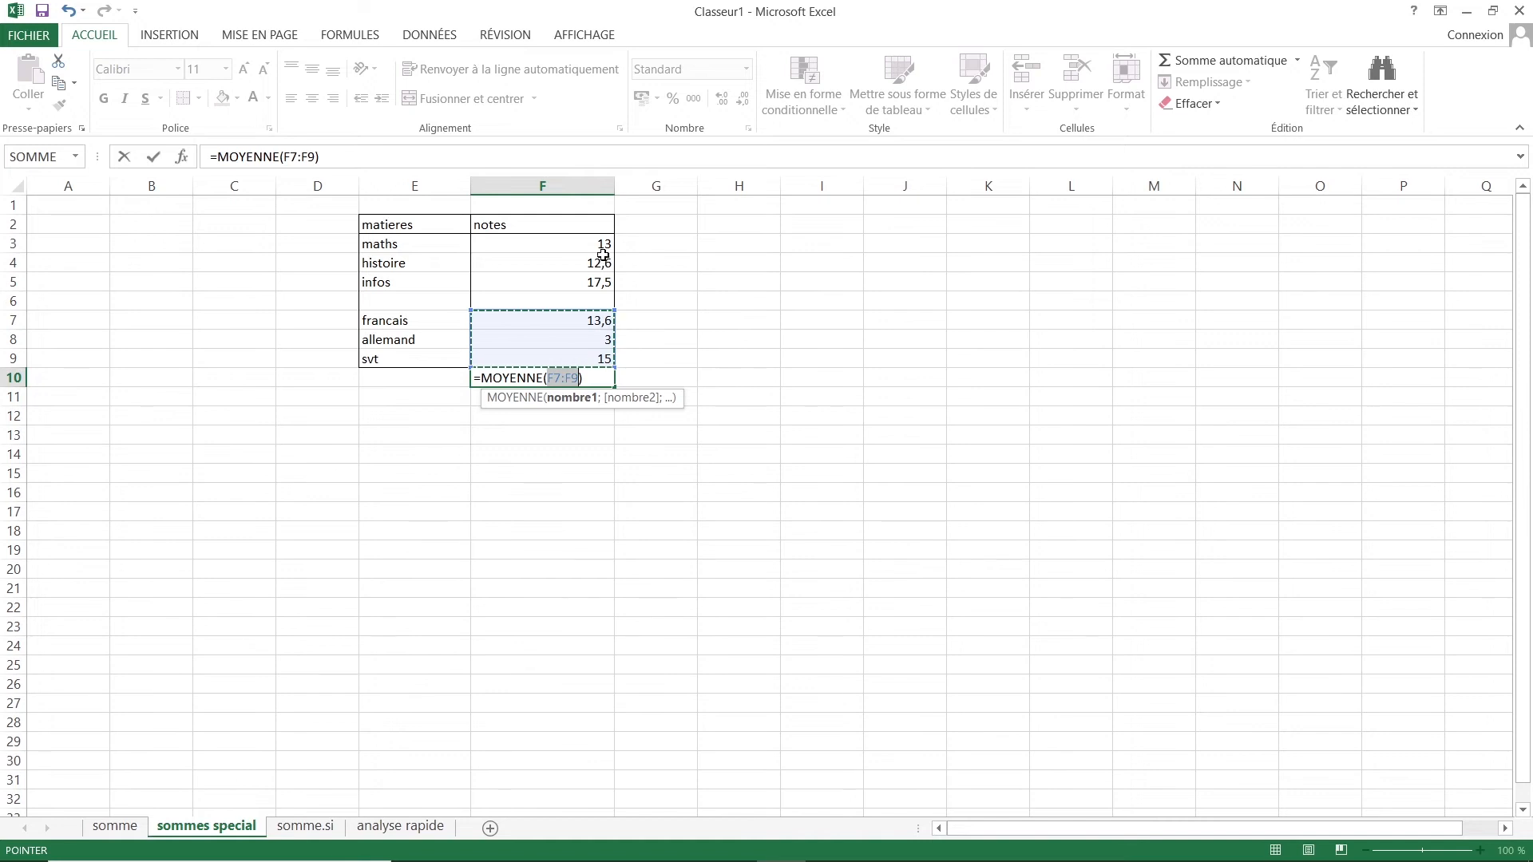
pyautogui.write(';')
pyautogui.moveTo(599, 243); pyautogui.dragTo(584, 278)
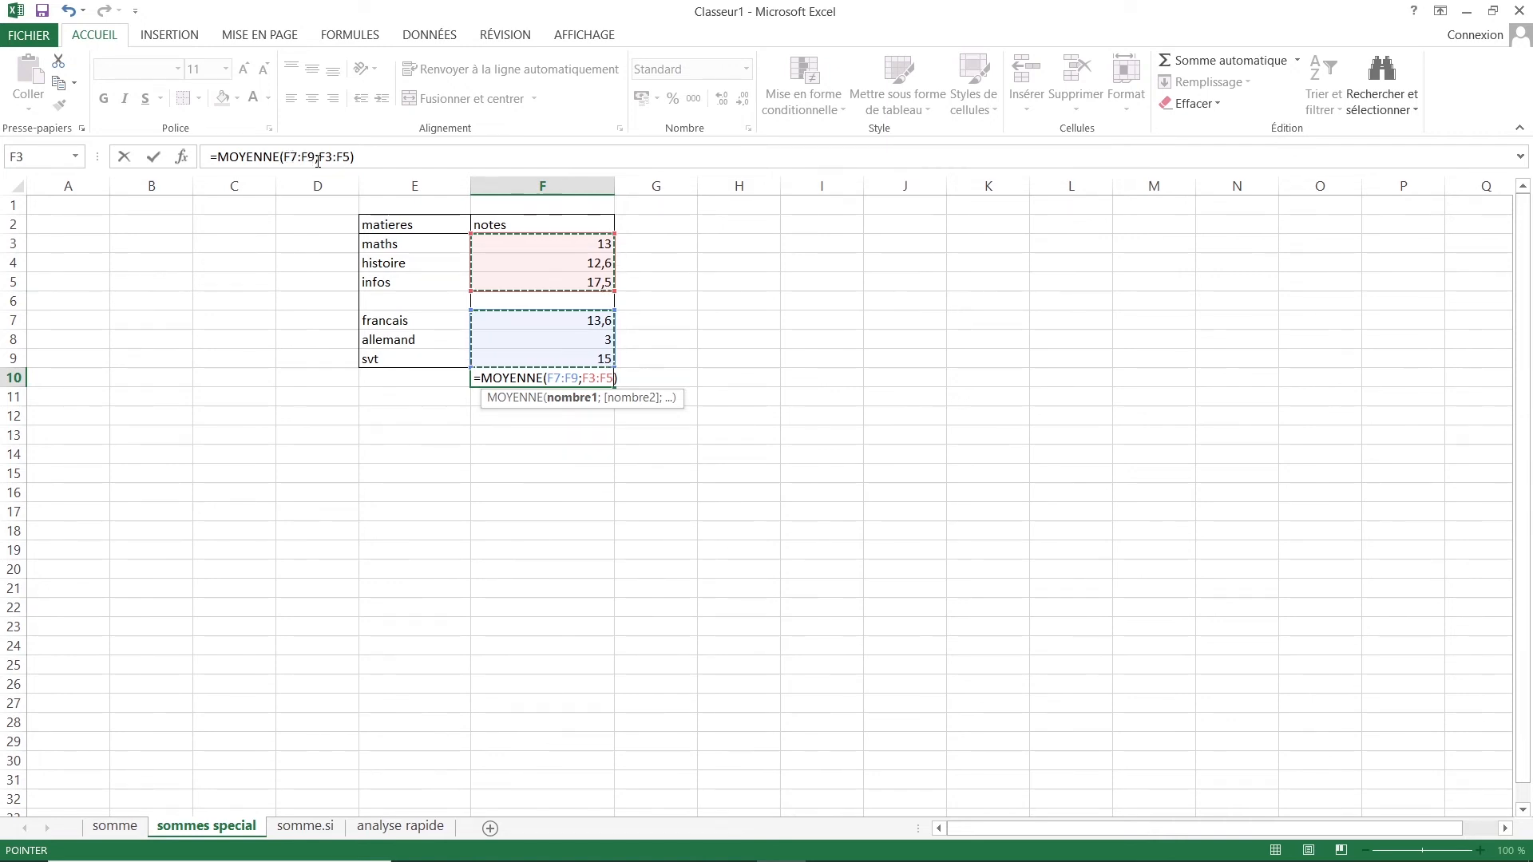
pyautogui.press('Return')
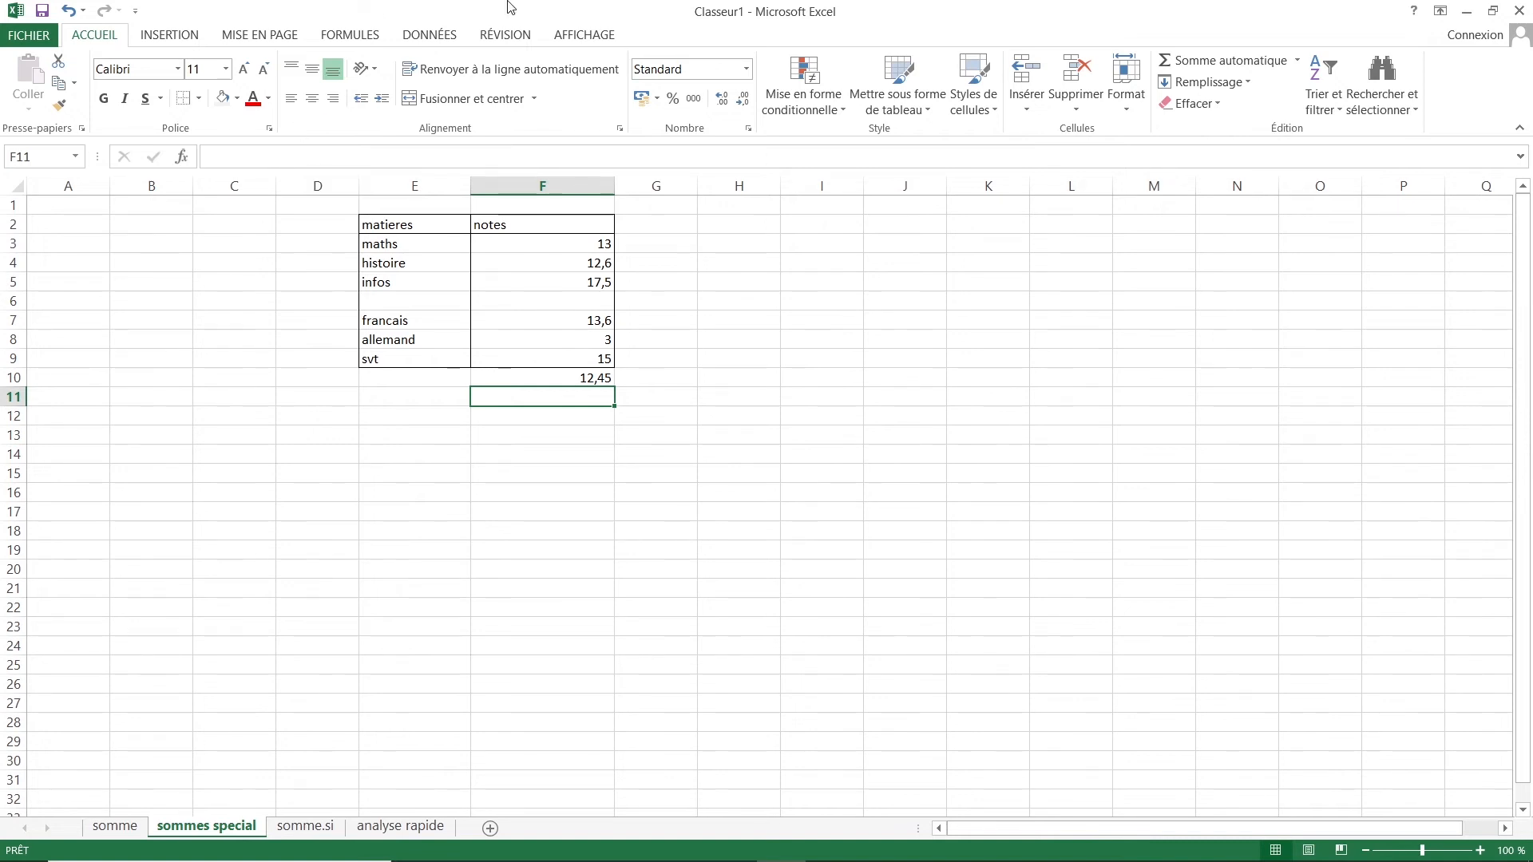
# Step: On the somme.si sheet, clear the quantite total in cell E13
pyautogui.click(305, 825)
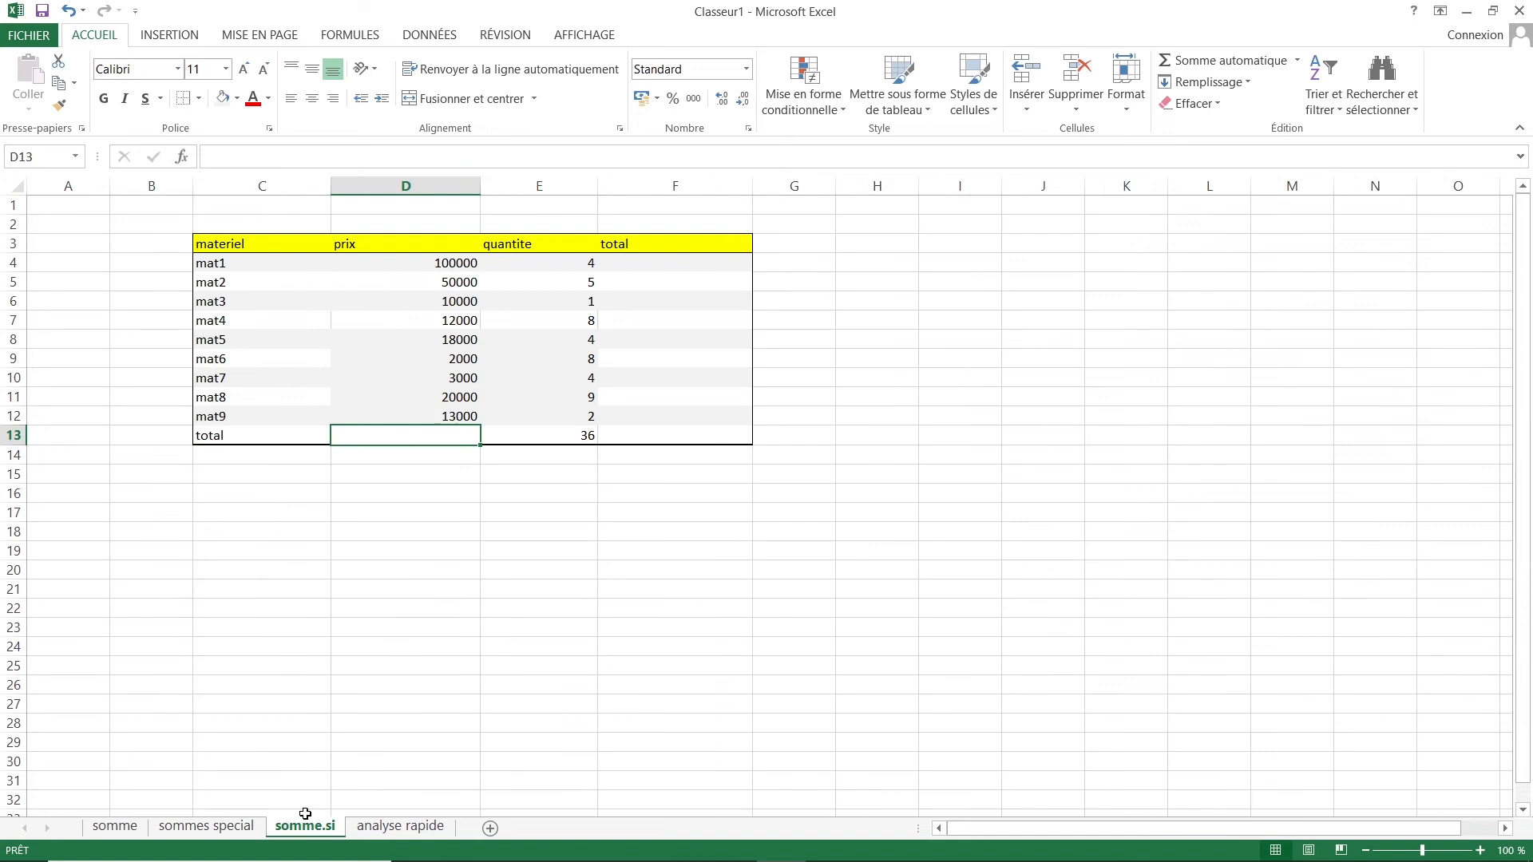
pyautogui.click(569, 442)
# Step: Total the prices below 50000 in cell D13 with =somme.si(D4:D12;"<50000")
pyautogui.moveTo(569, 441); pyautogui.dragTo(413, 433)
pyautogui.write('-')
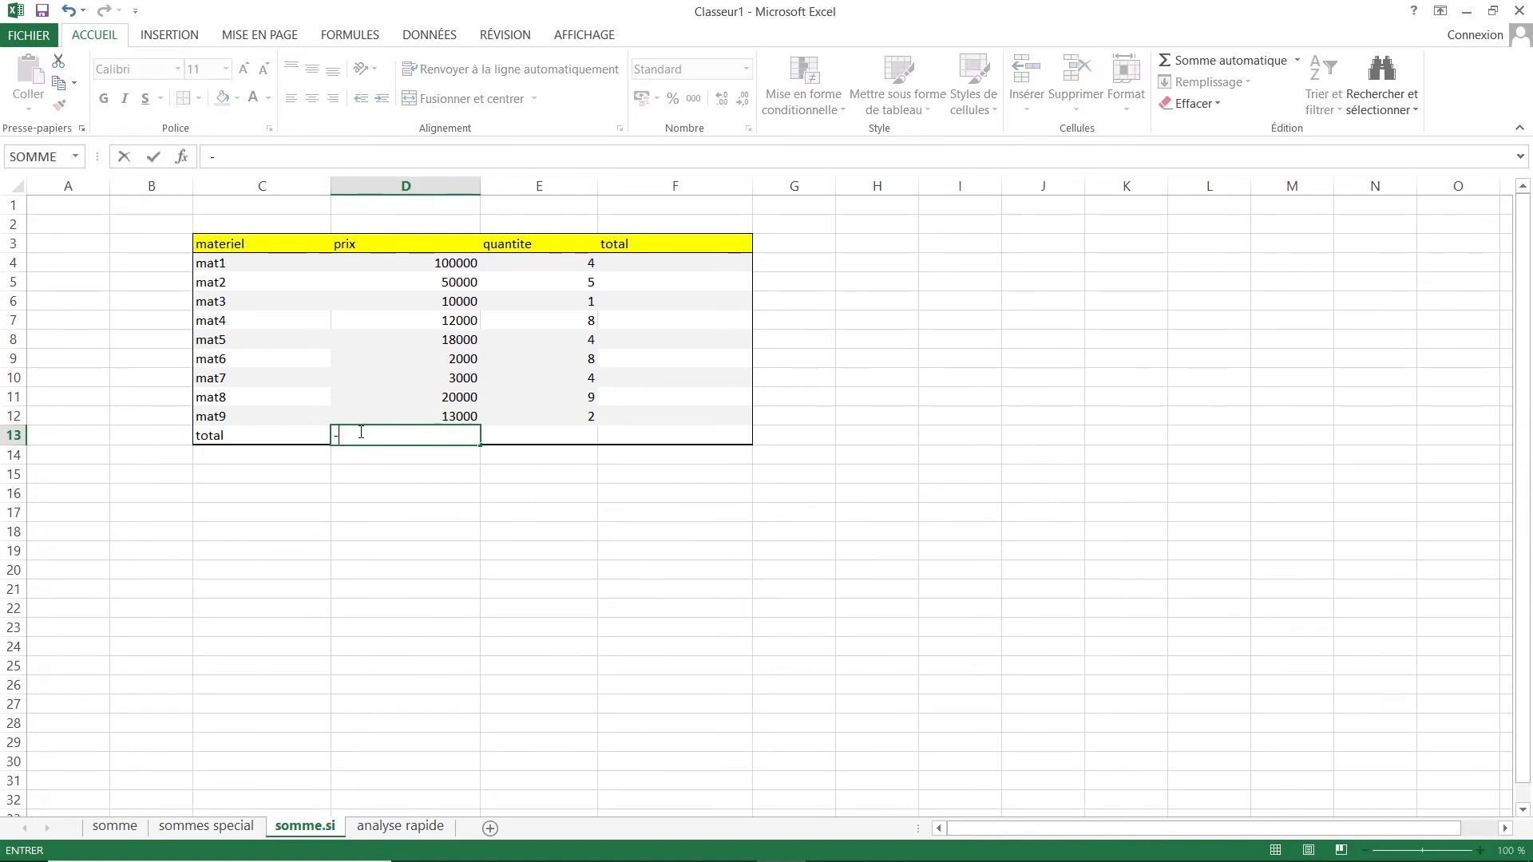
pyautogui.press('BackSpace')
pyautogui.write('=somm')
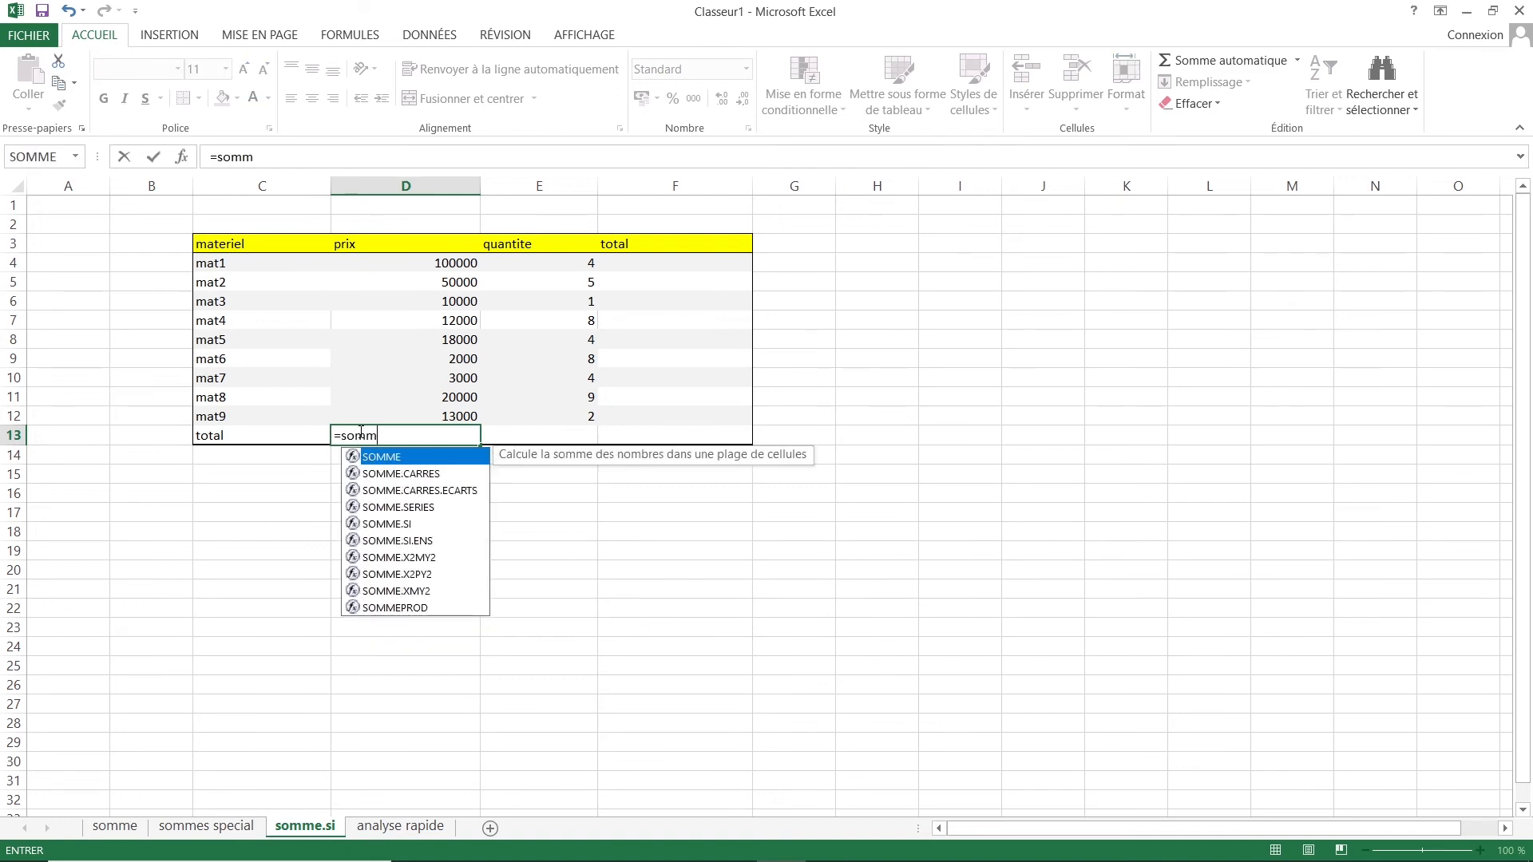
pyautogui.write('e.si')
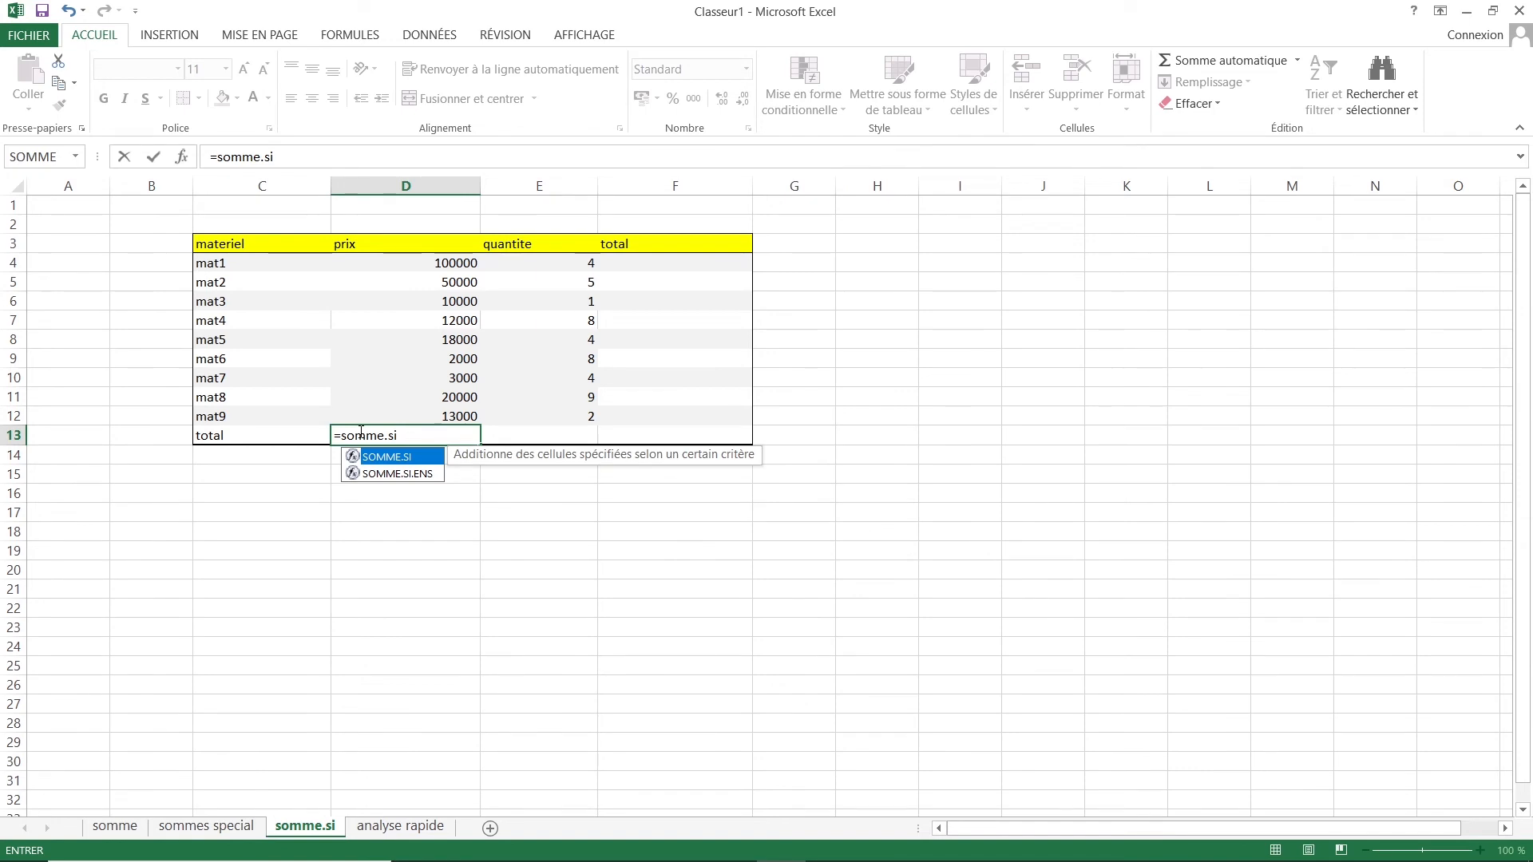
pyautogui.write('*')
pyautogui.press('BackSpace')
pyautogui.write('(')
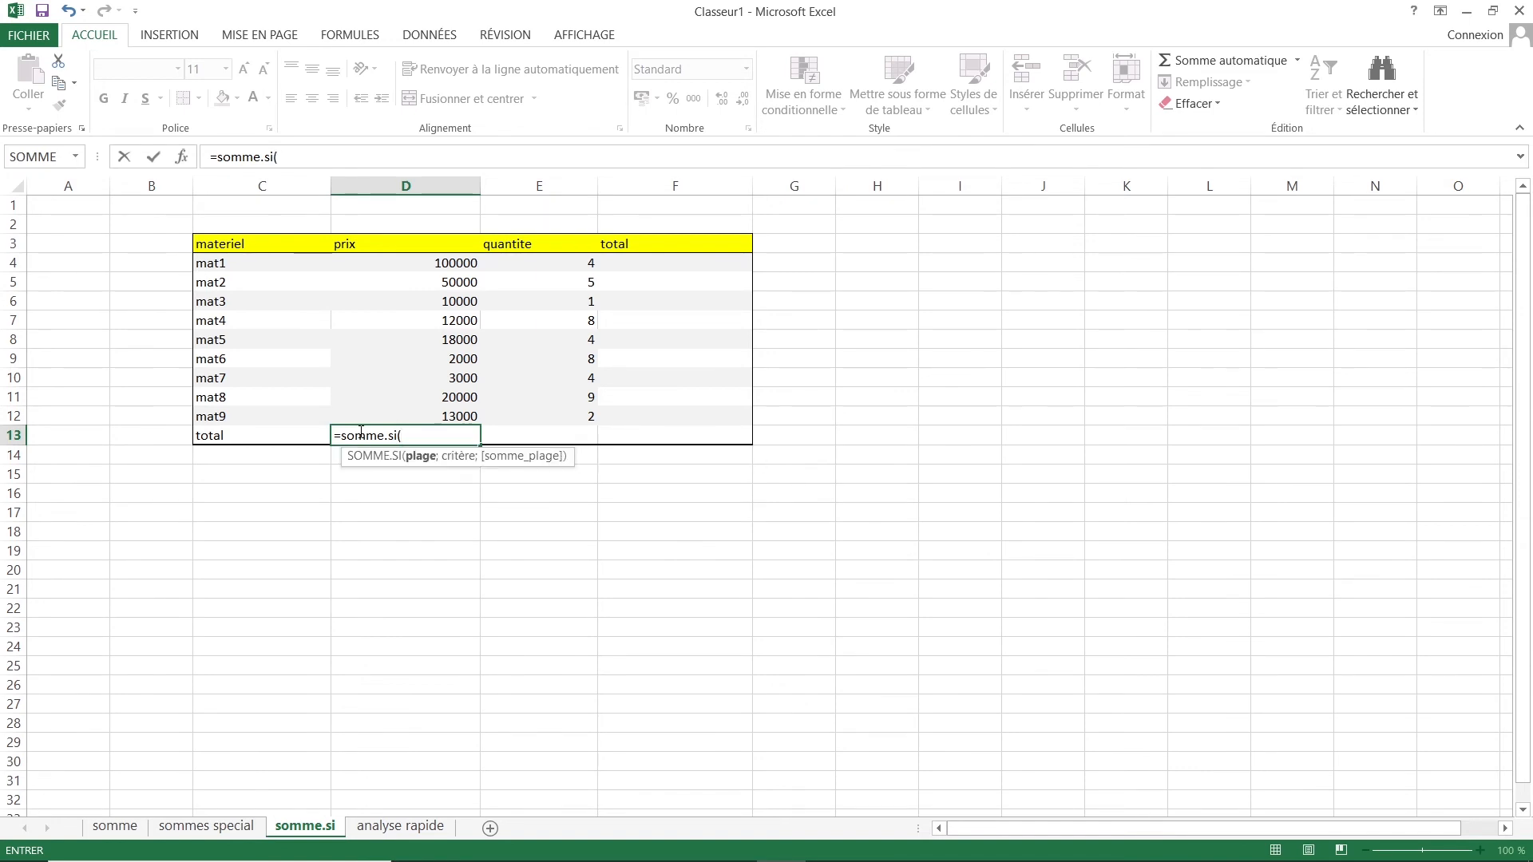
pyautogui.moveTo(453, 258); pyautogui.dragTo(444, 417)
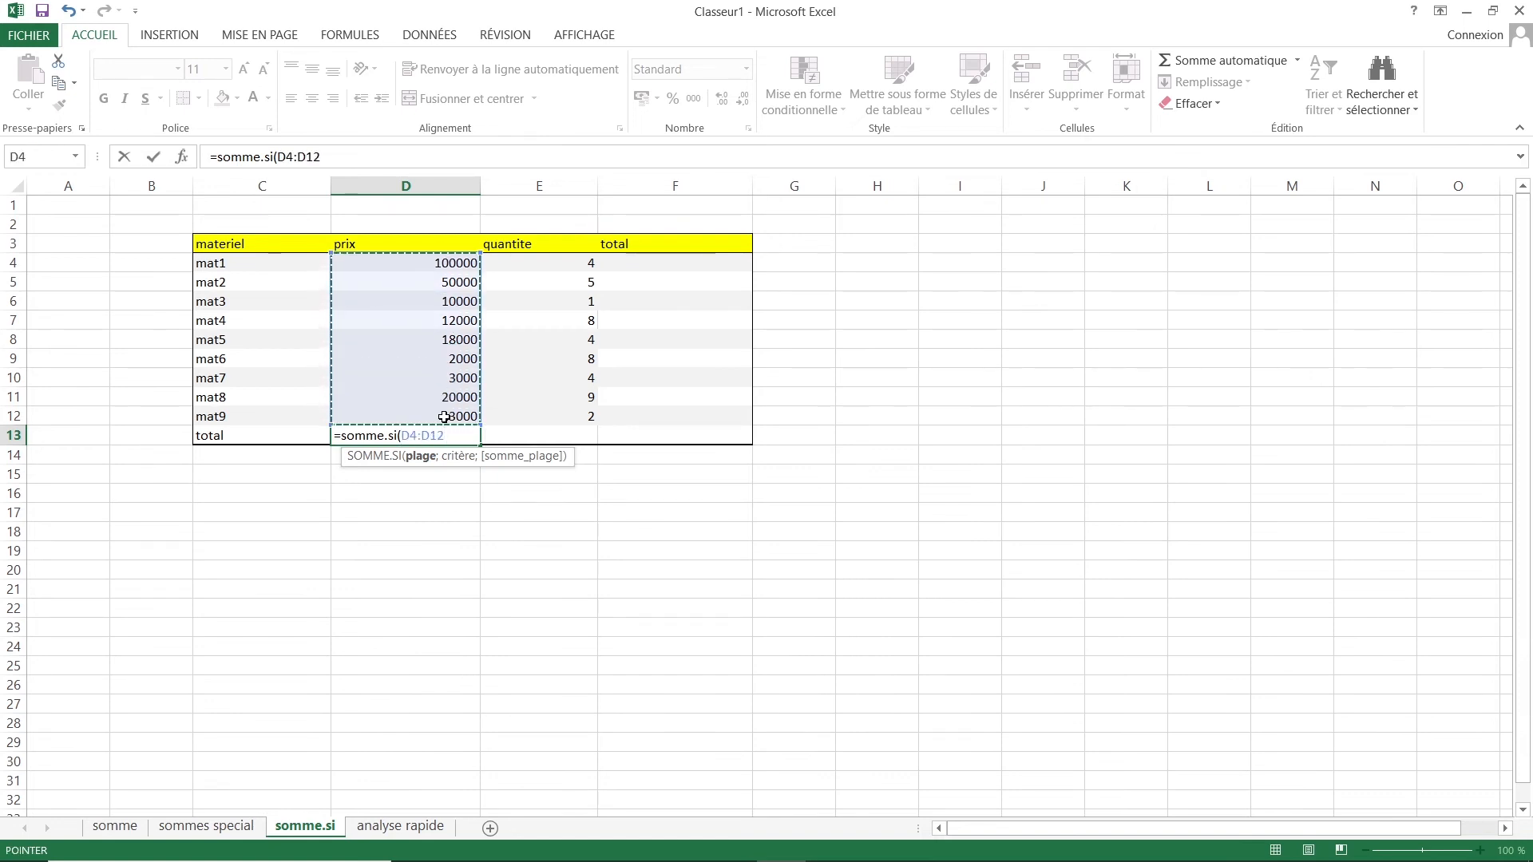
pyautogui.write(';')
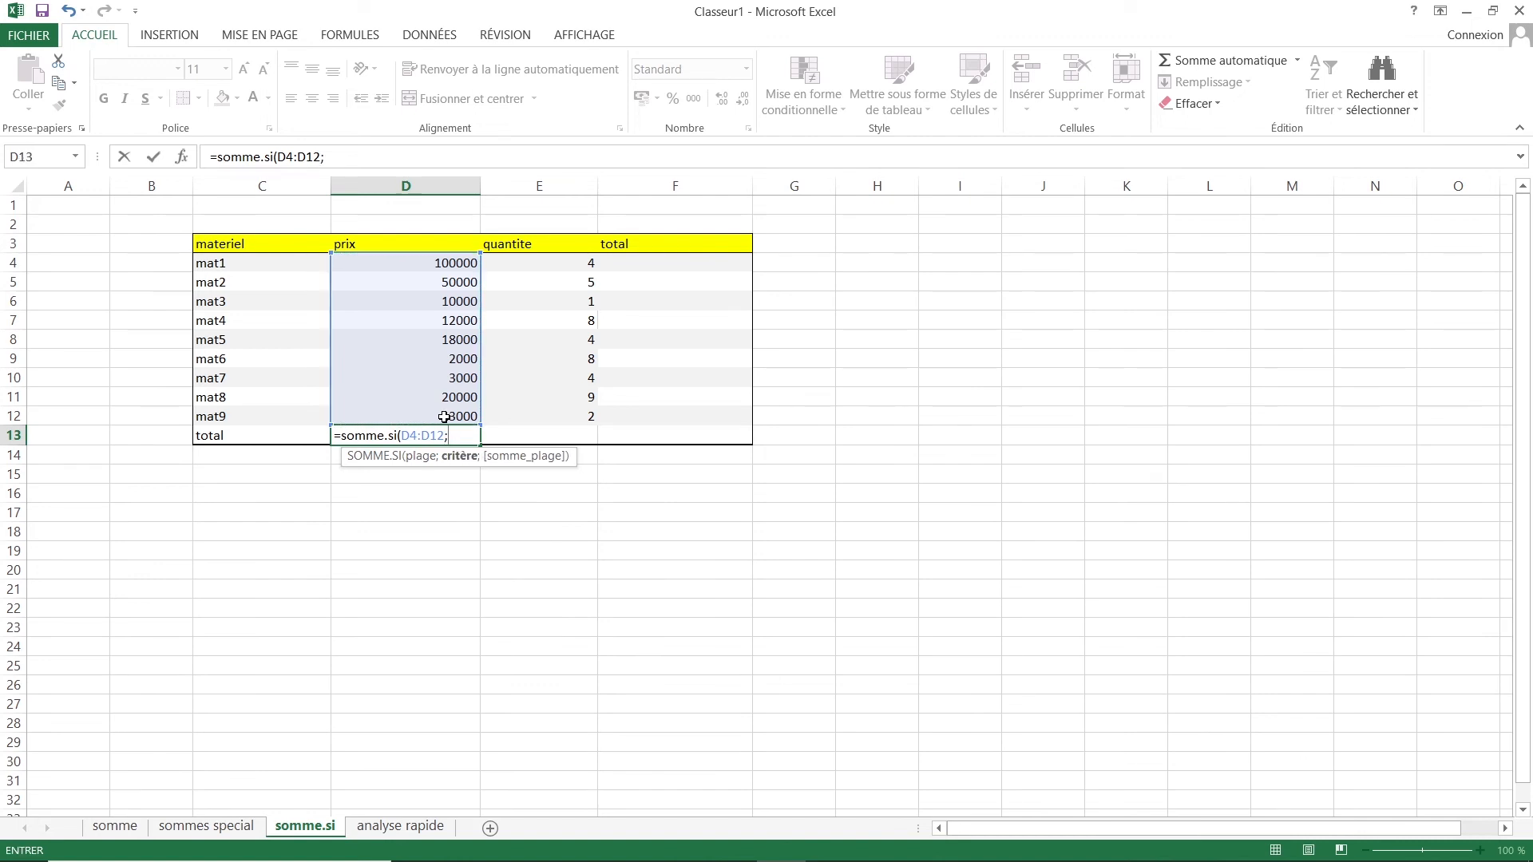
pyautogui.write('"<500000')
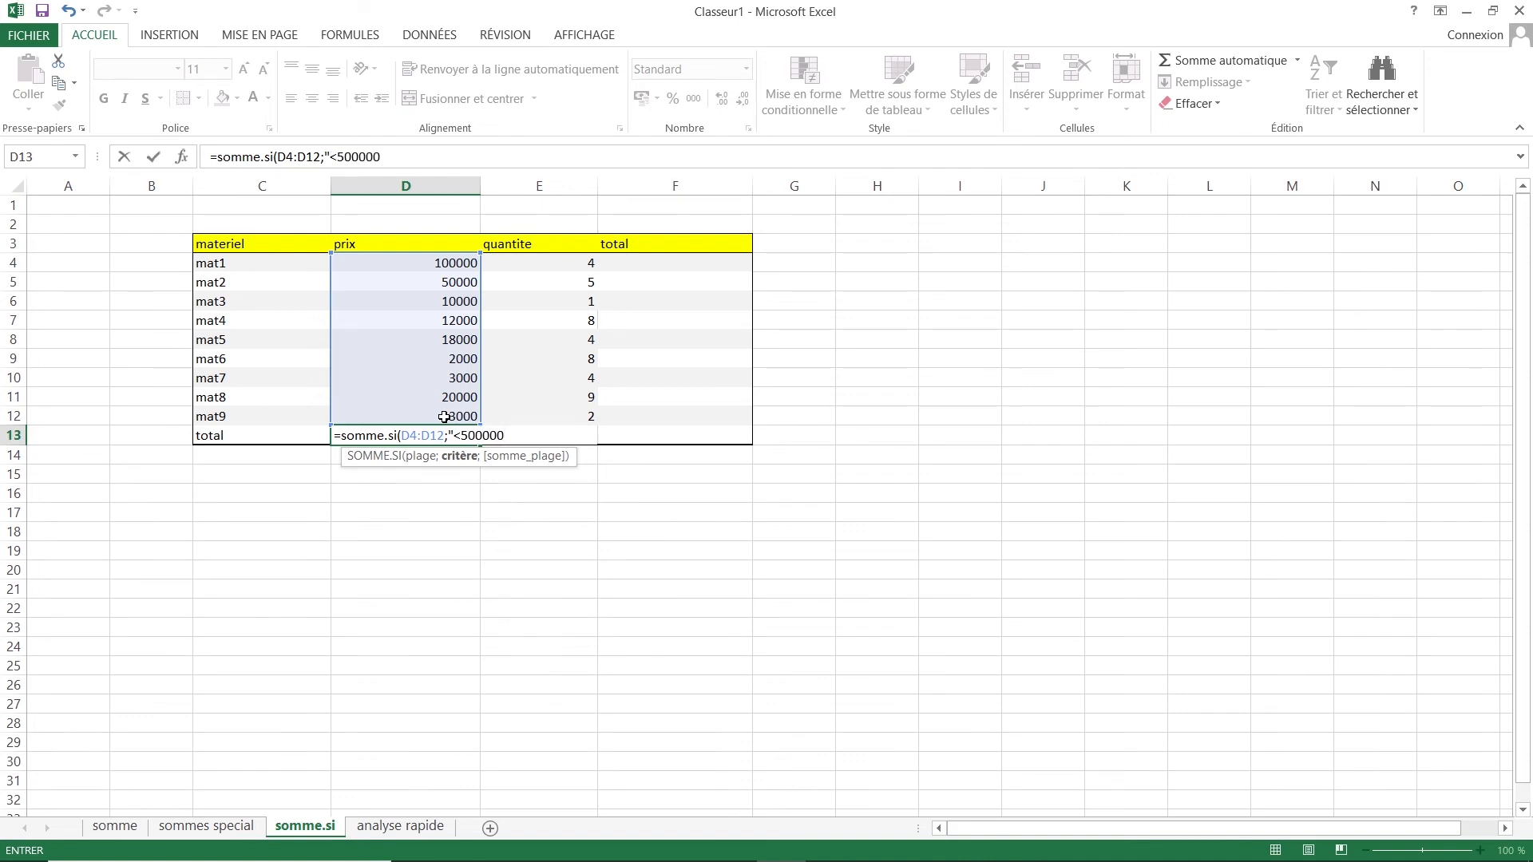
pyautogui.press('BackSpace')
pyautogui.write('")')
pyautogui.press('Return')
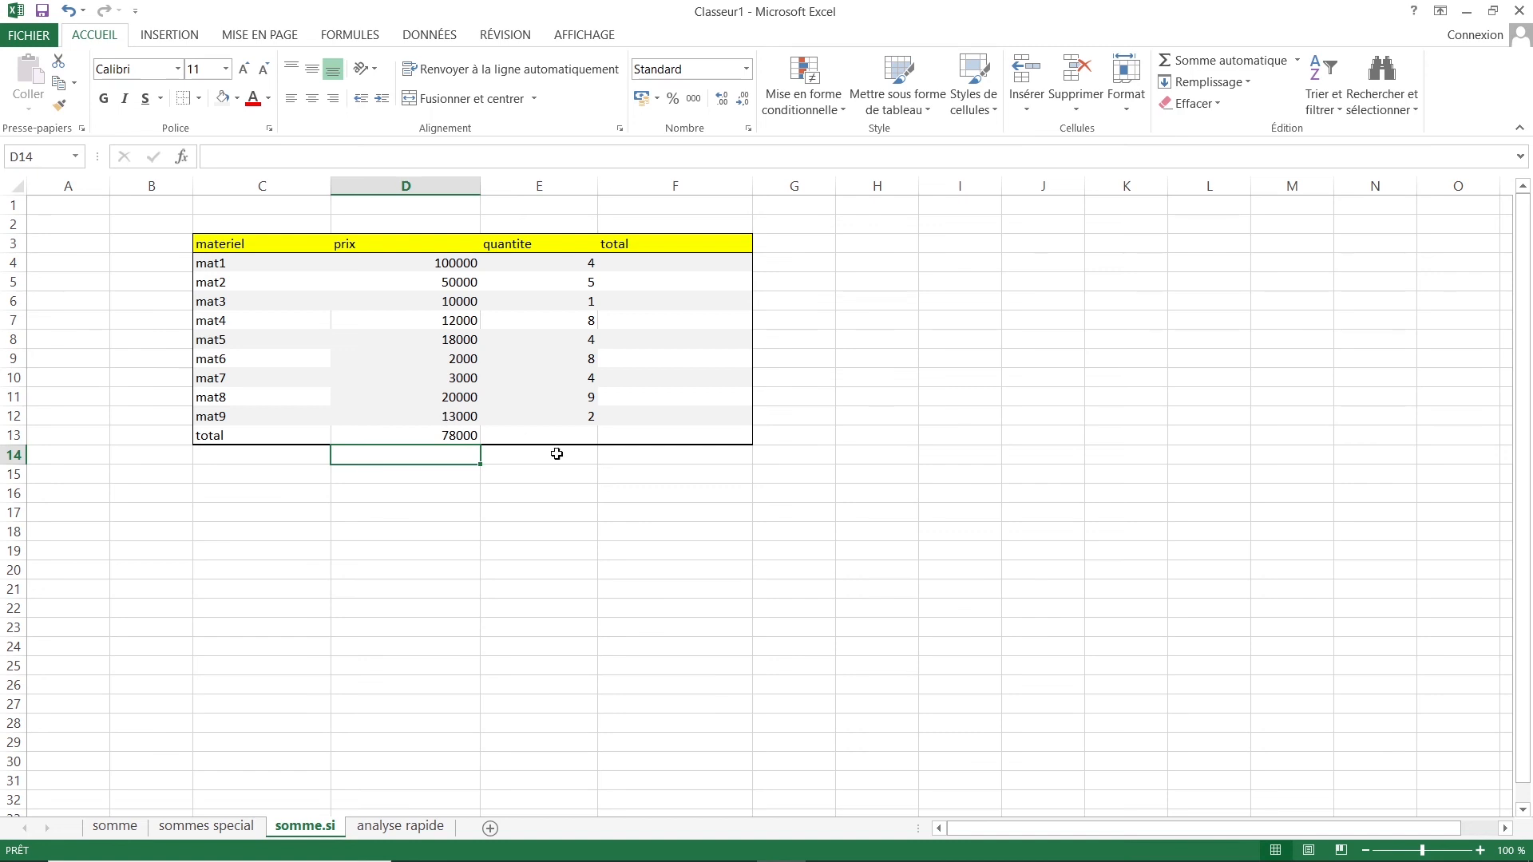
# Step: Total the quantities of items priced below 50000 in E13 with =somme.si(D4:D12;"<50000";E4:E12)
pyautogui.click(505, 434)
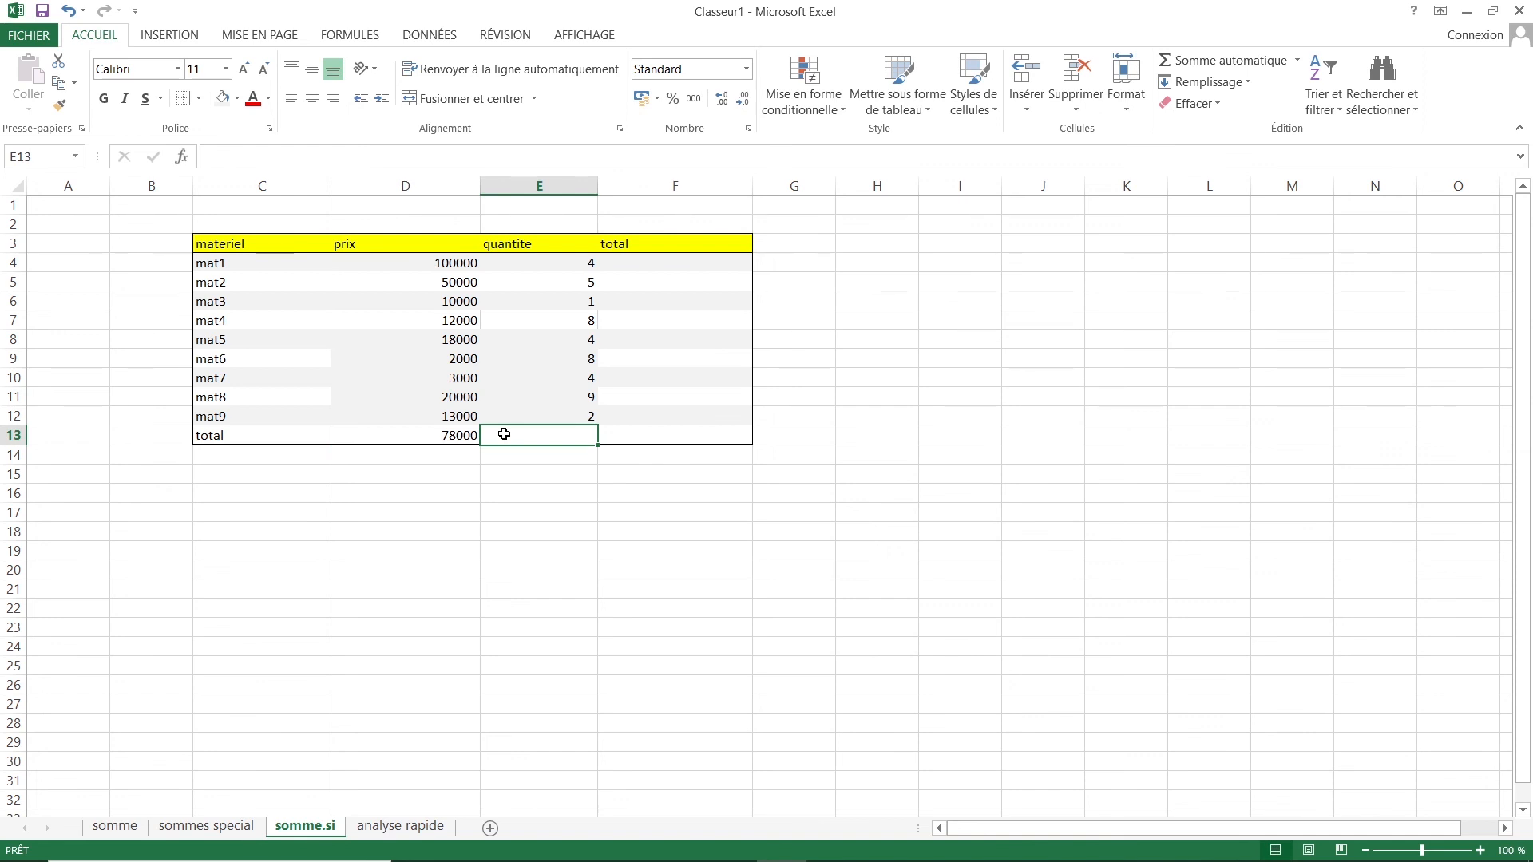
pyautogui.write('-')
pyautogui.press('BackSpace')
pyautogui.write('=')
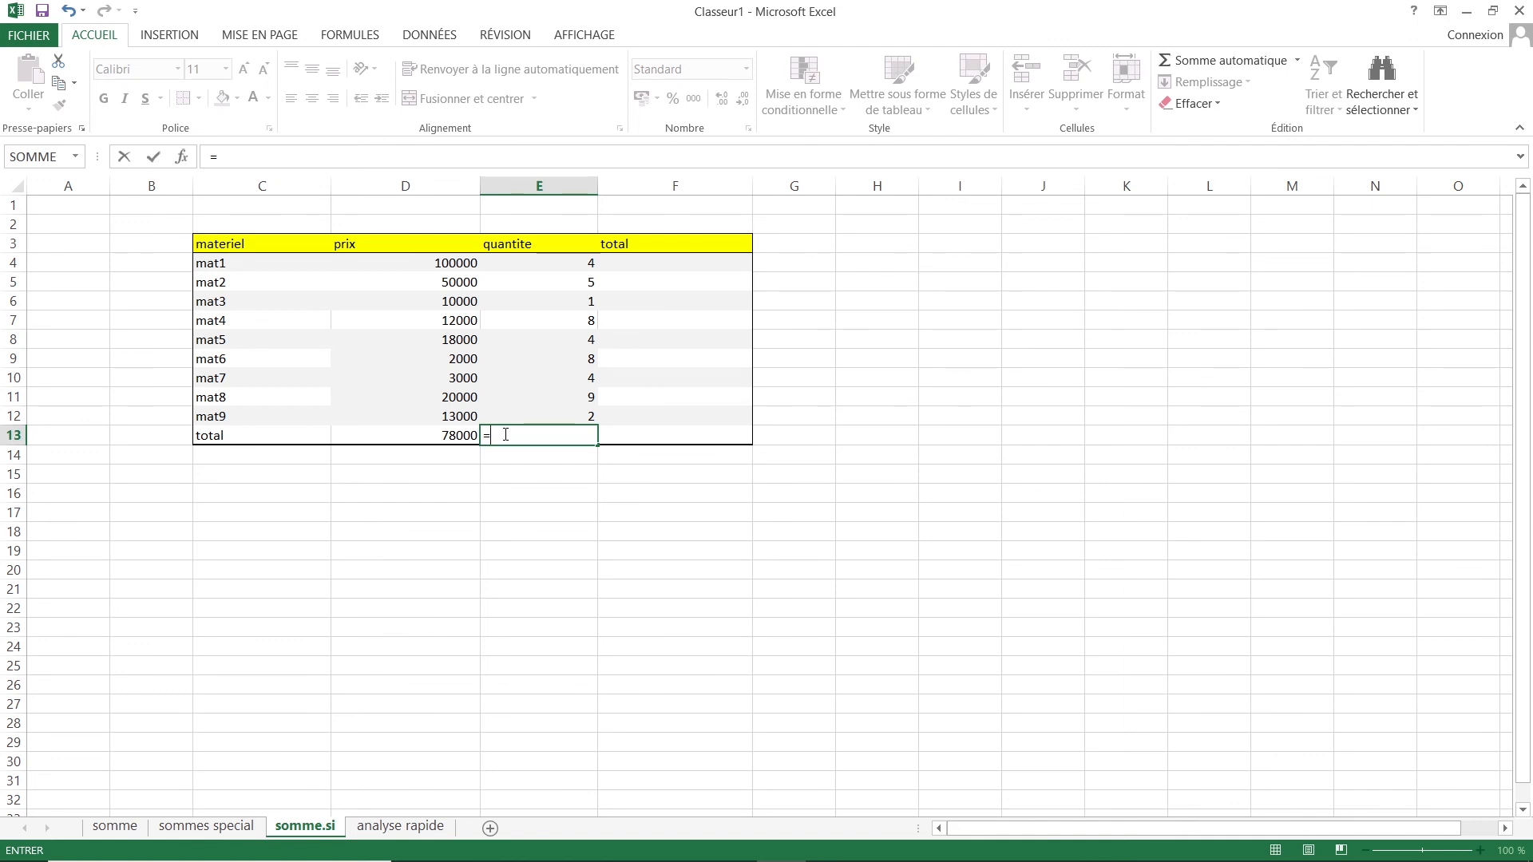
pyautogui.write('somme')
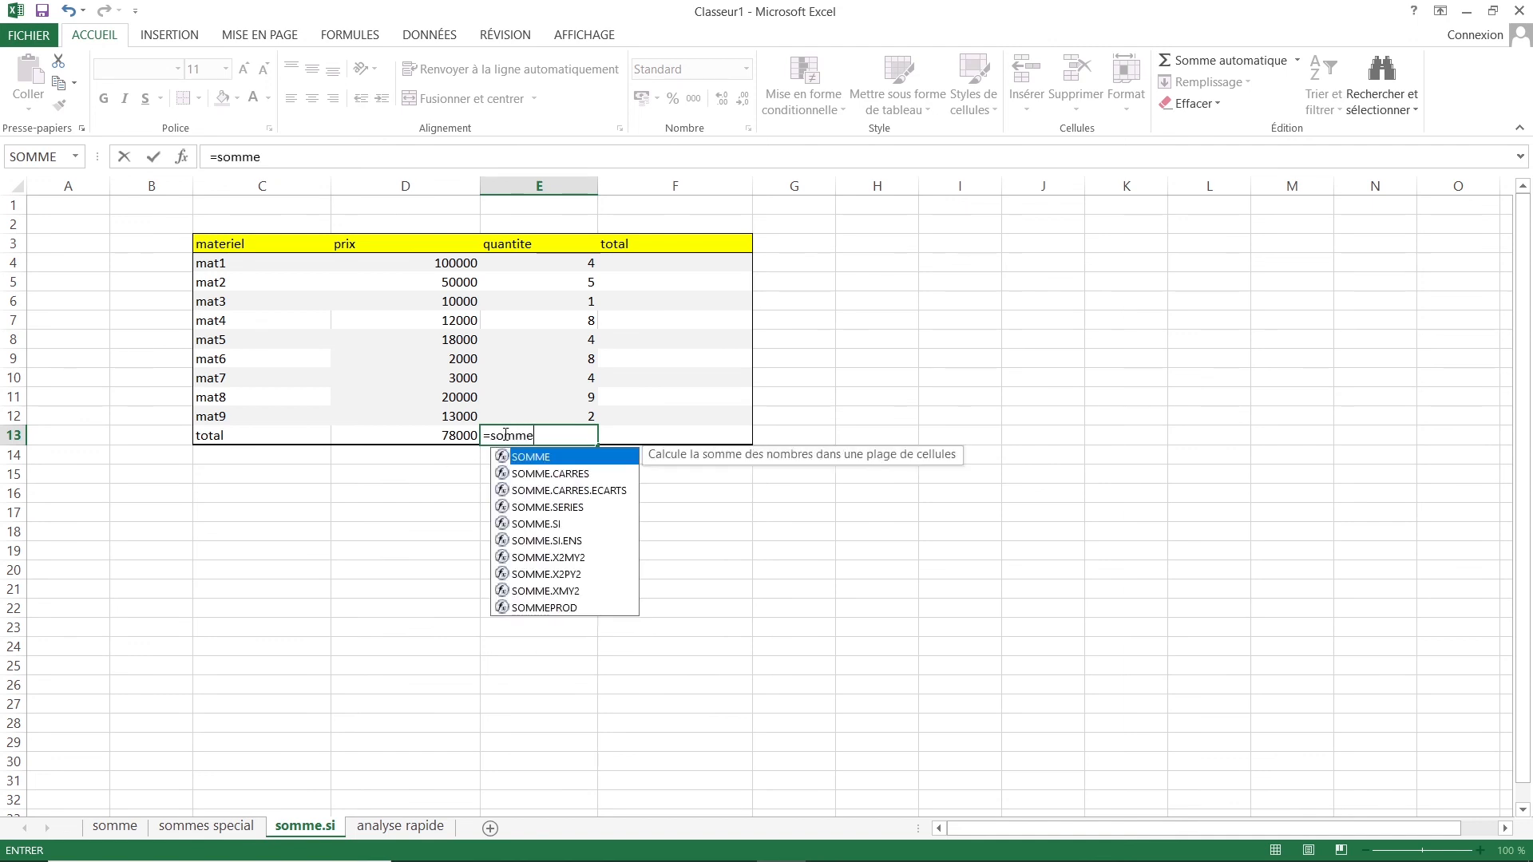
pyautogui.write('.si')
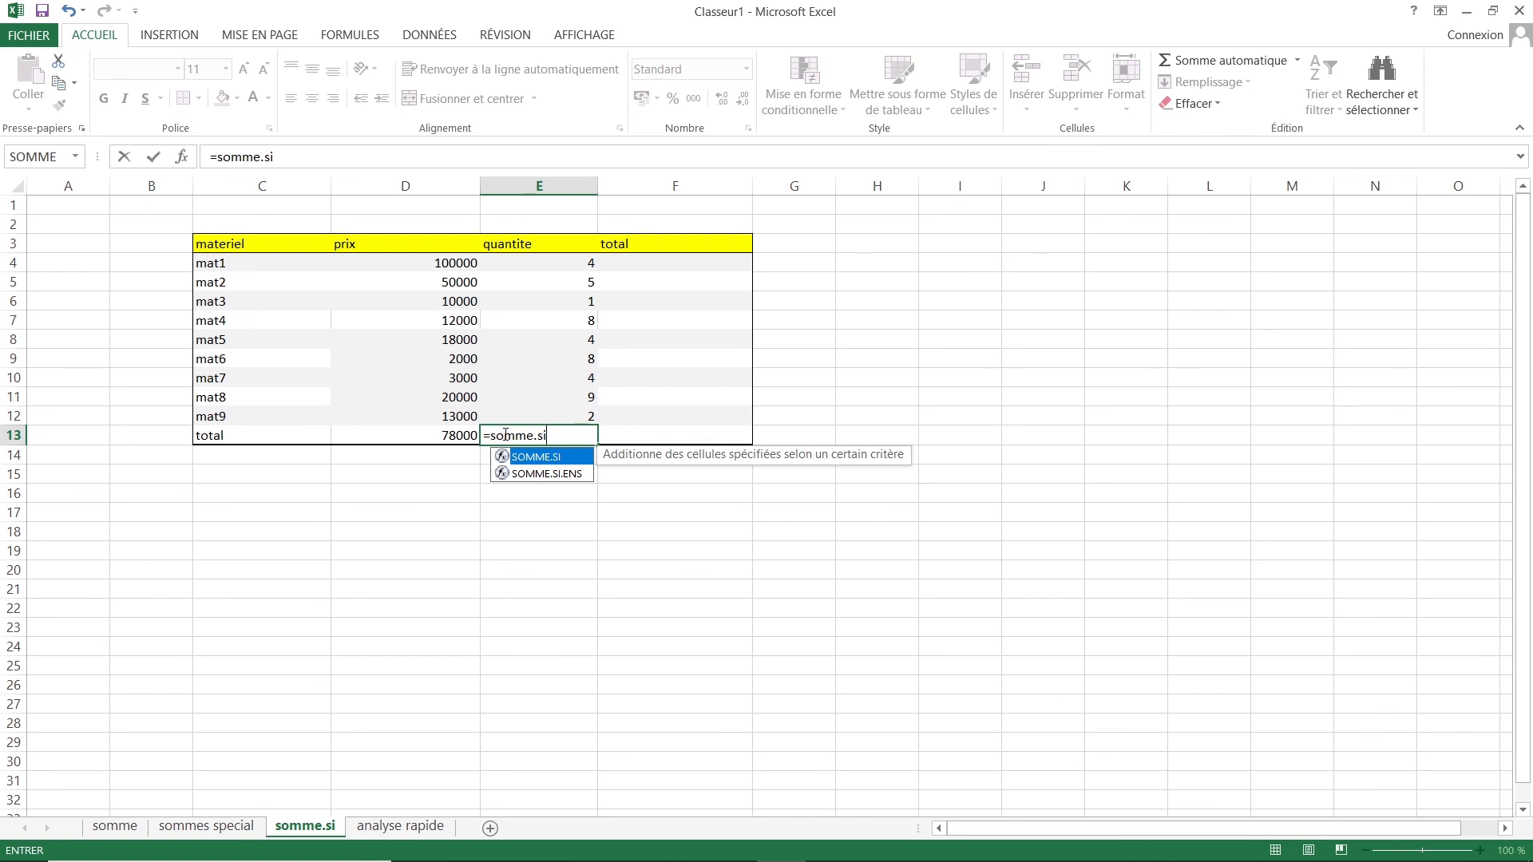
pyautogui.write('(')
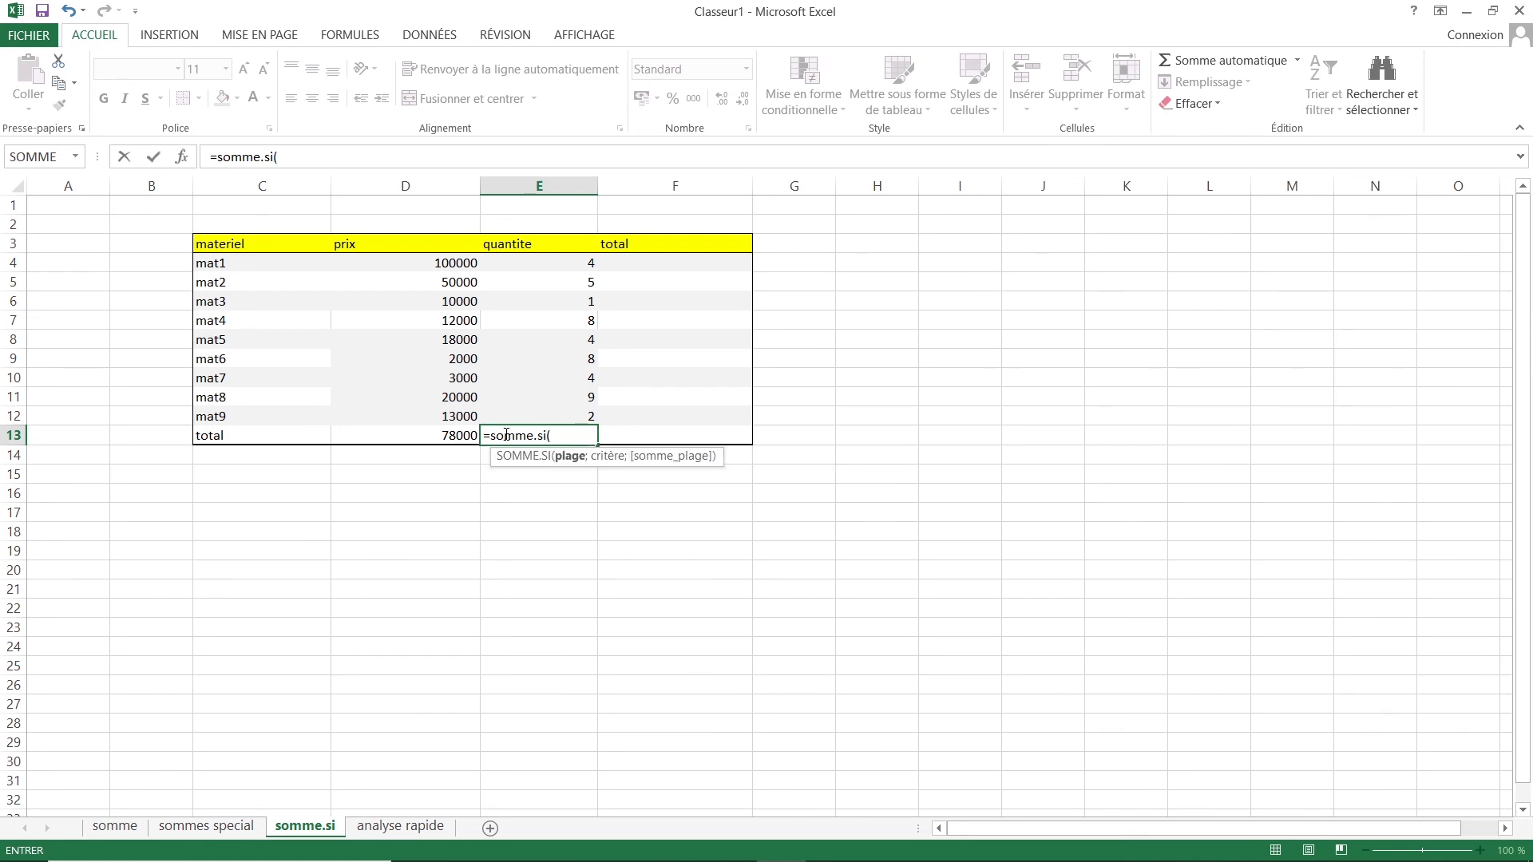
pyautogui.moveTo(435, 261); pyautogui.dragTo(439, 417)
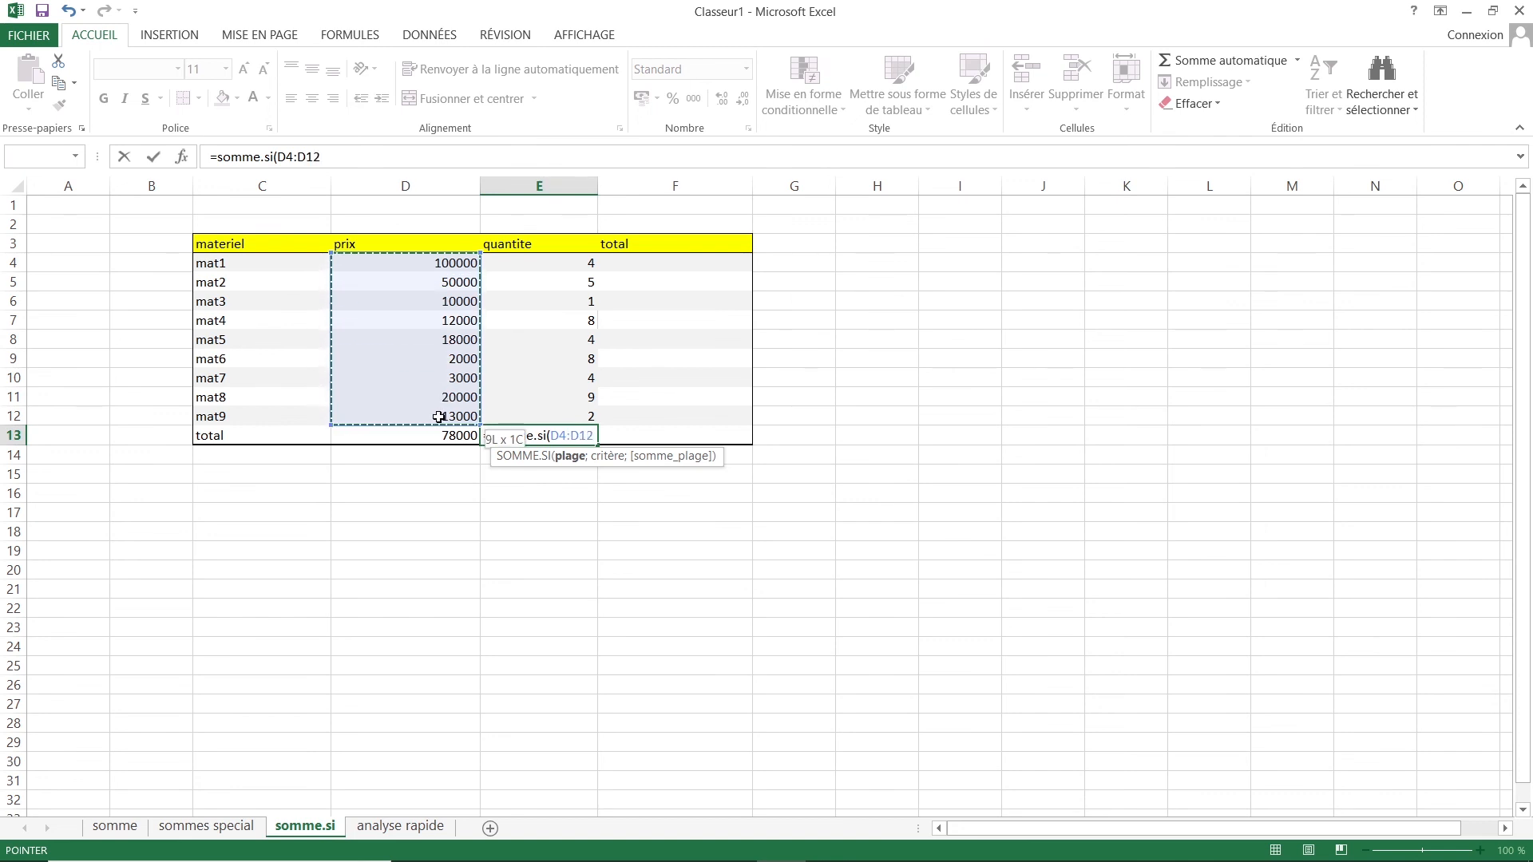
pyautogui.moveTo(439, 416); pyautogui.dragTo(439, 417)
pyautogui.write(';')
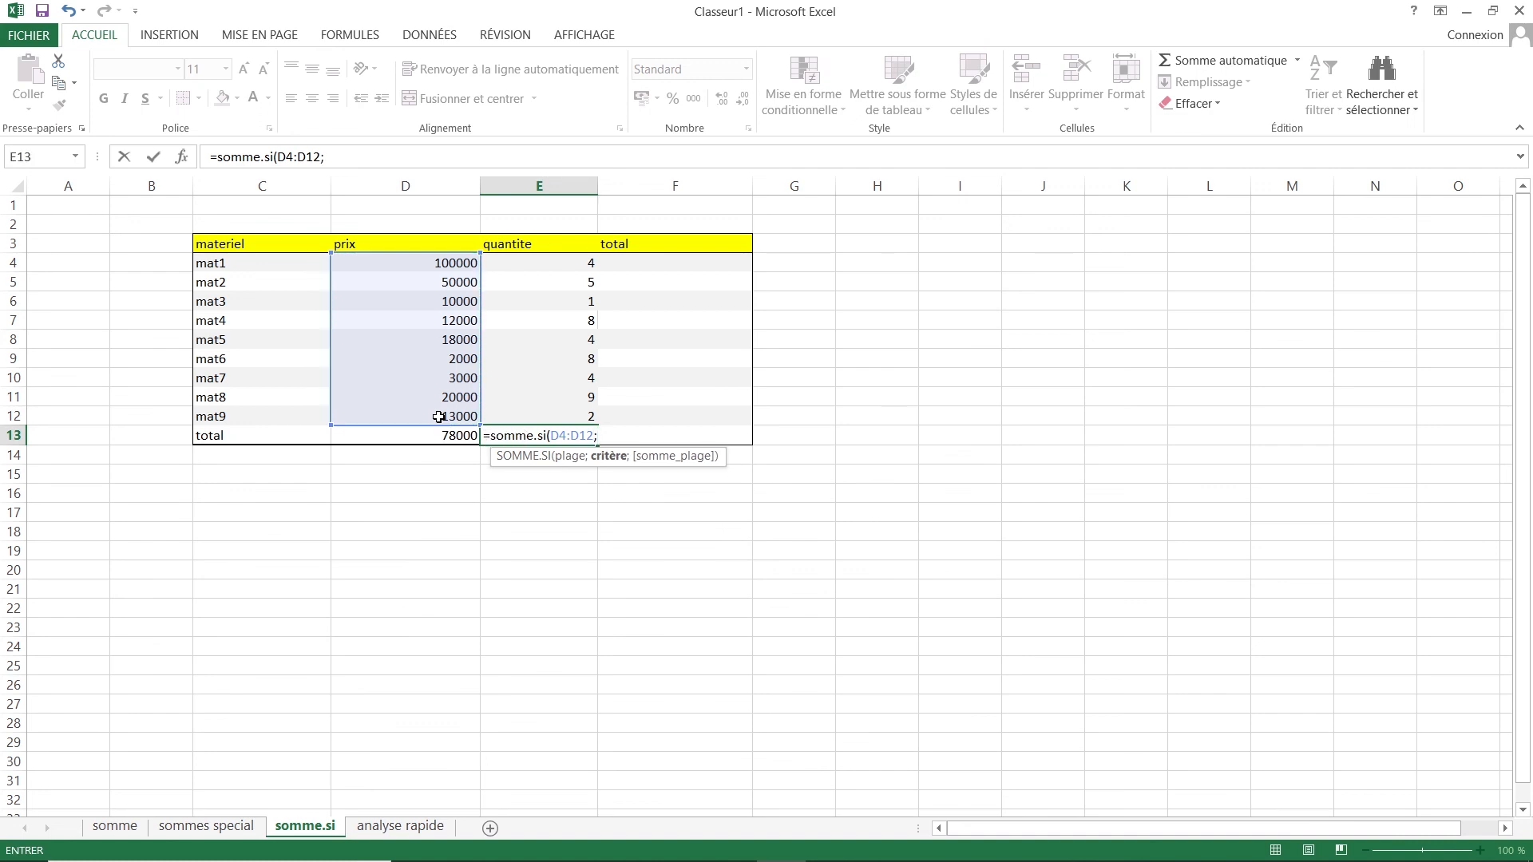
pyautogui.write('"<50000"')
pyautogui.press('BackSpace')
pyautogui.write(';')
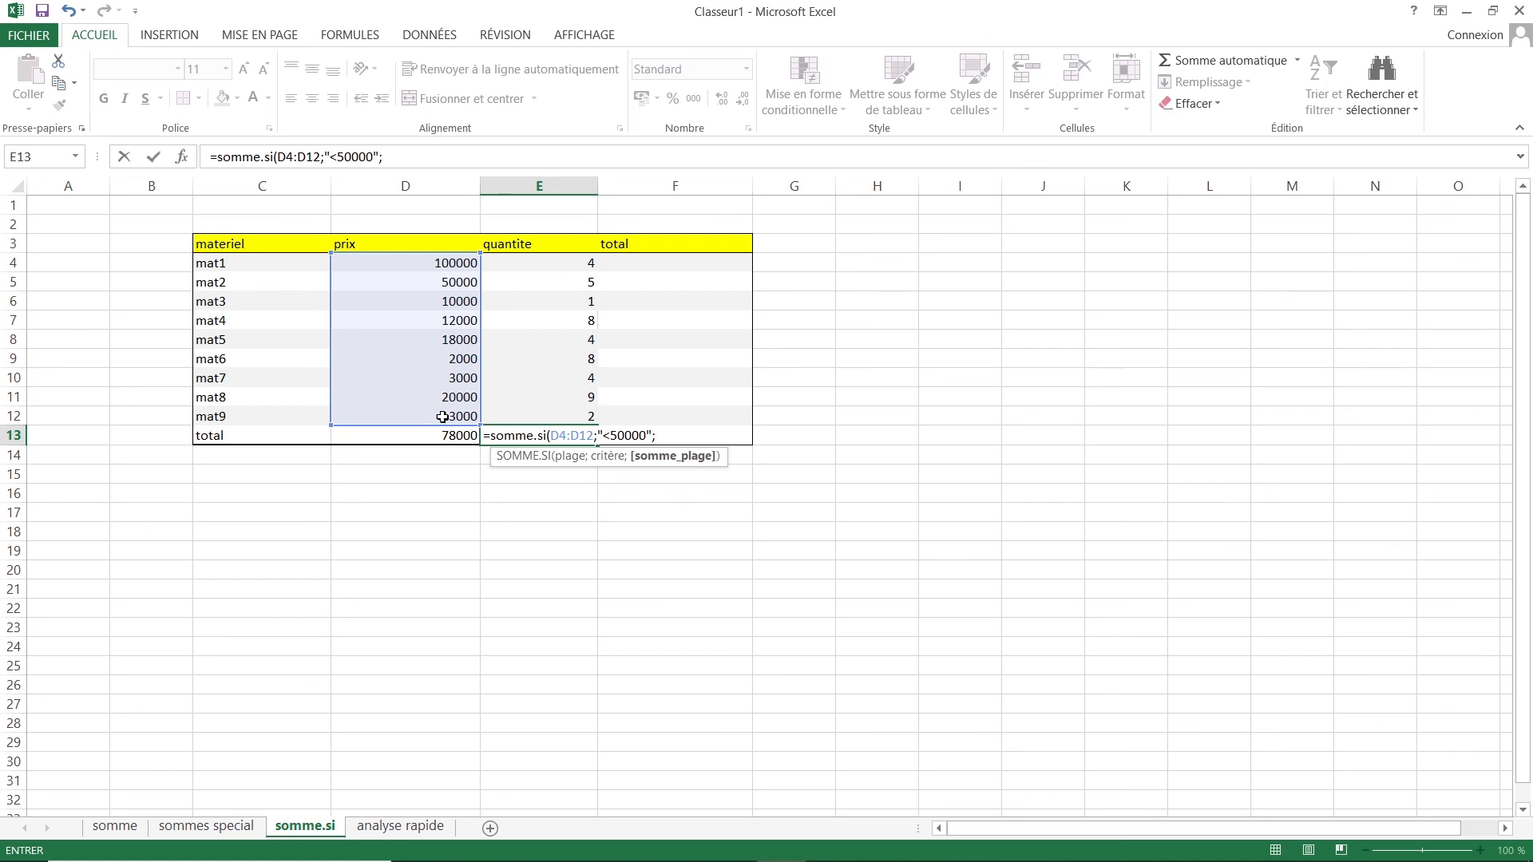
pyautogui.moveTo(577, 263); pyautogui.dragTo(557, 423)
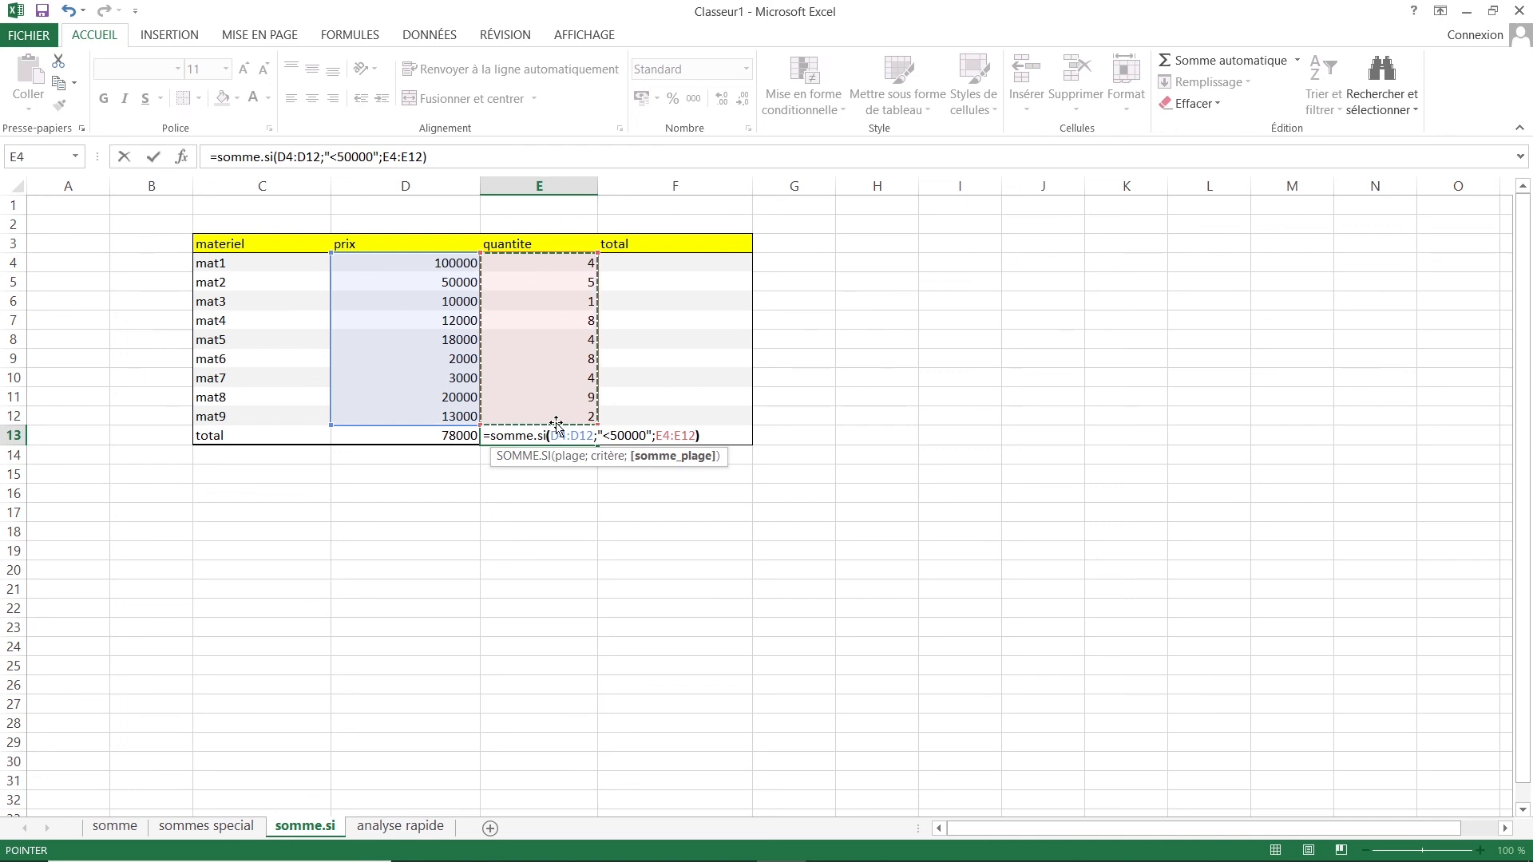
pyautogui.press('Return')
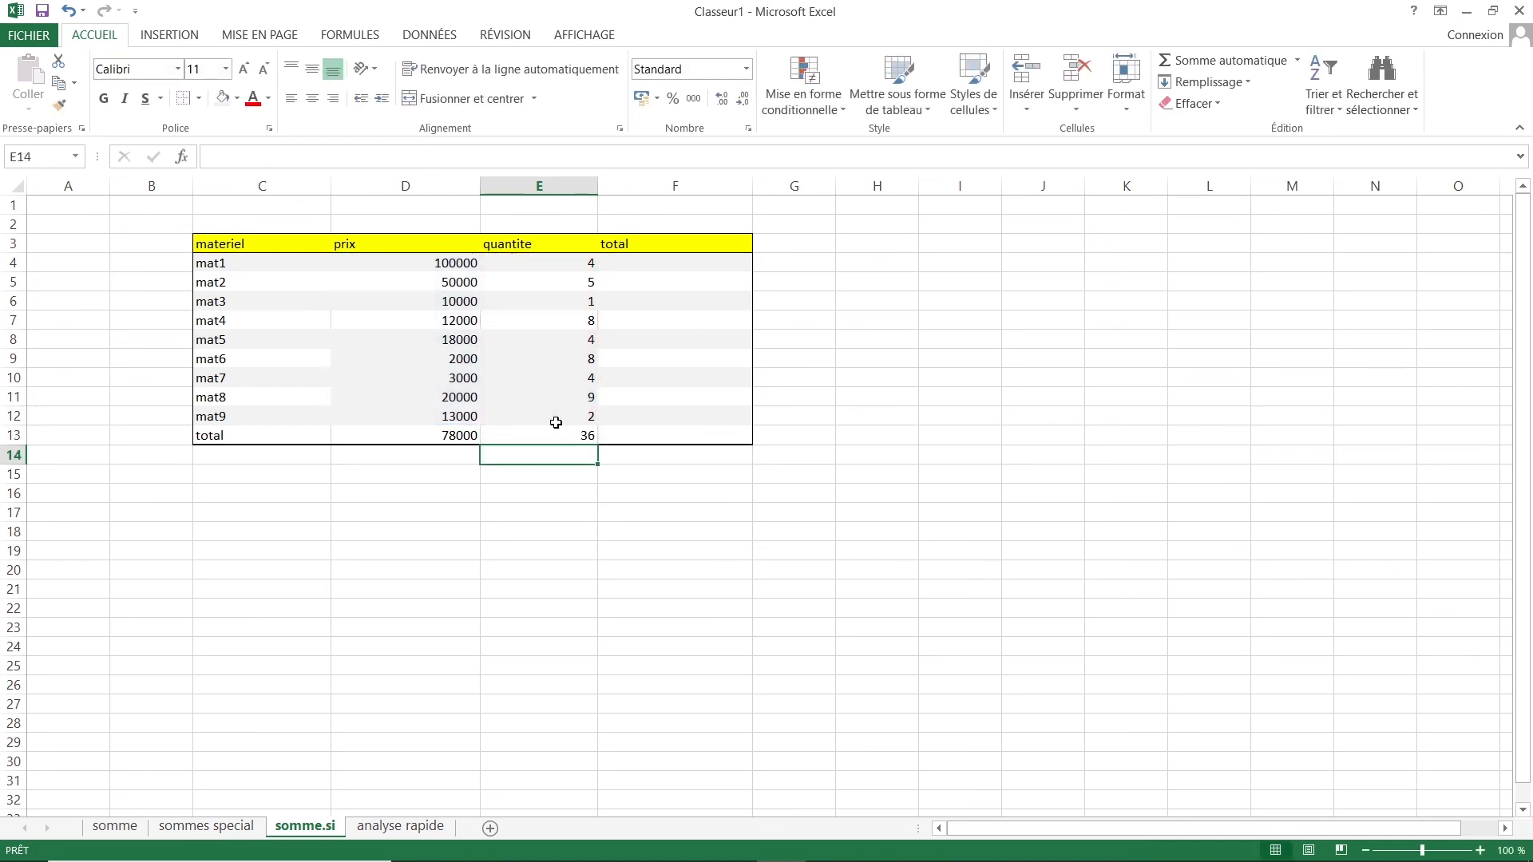